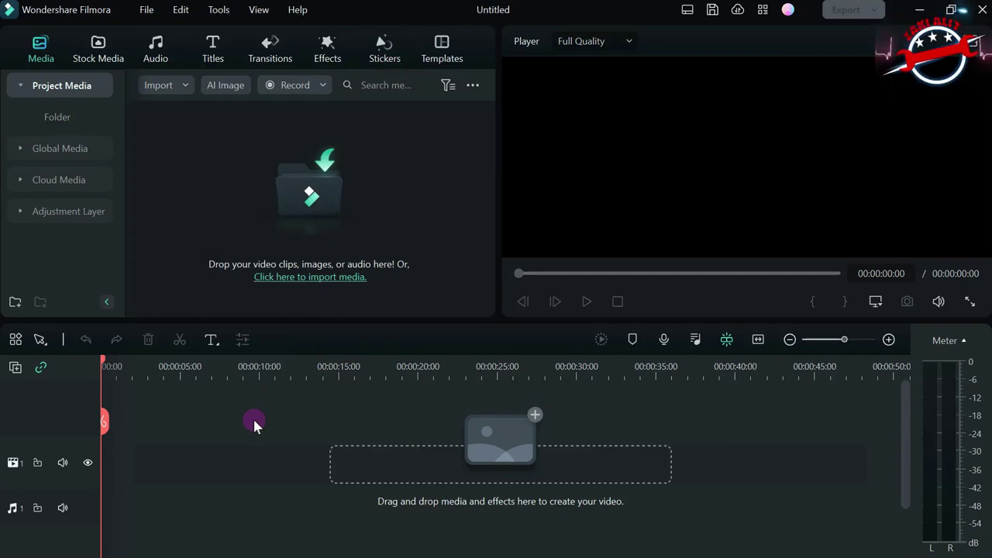
- Import the background video, logo cinematic_0 and video opsi files from the bahan folder into the project media
{"action": "left_click", "coordinate": [148, 11]}
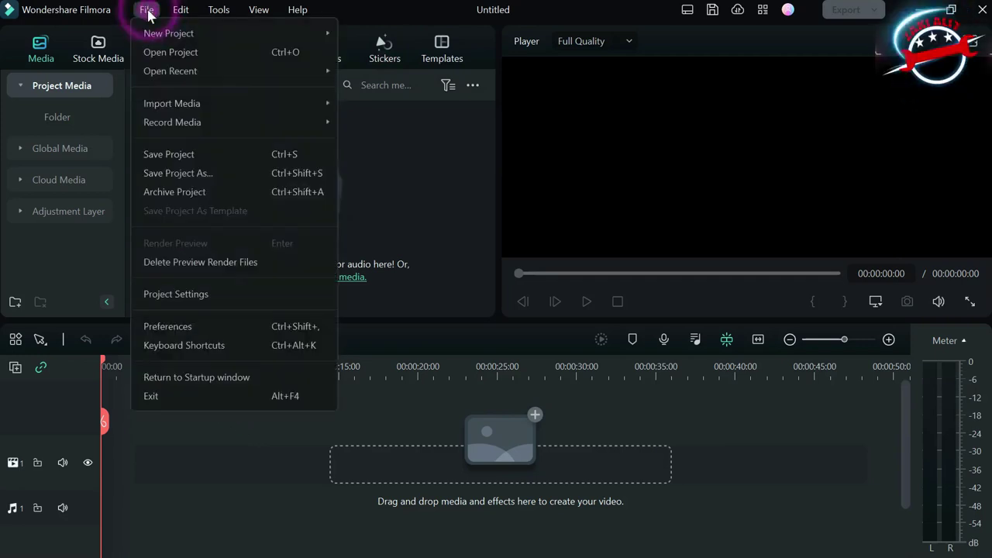
{"action": "mouse_move", "coordinate": [255, 104]}
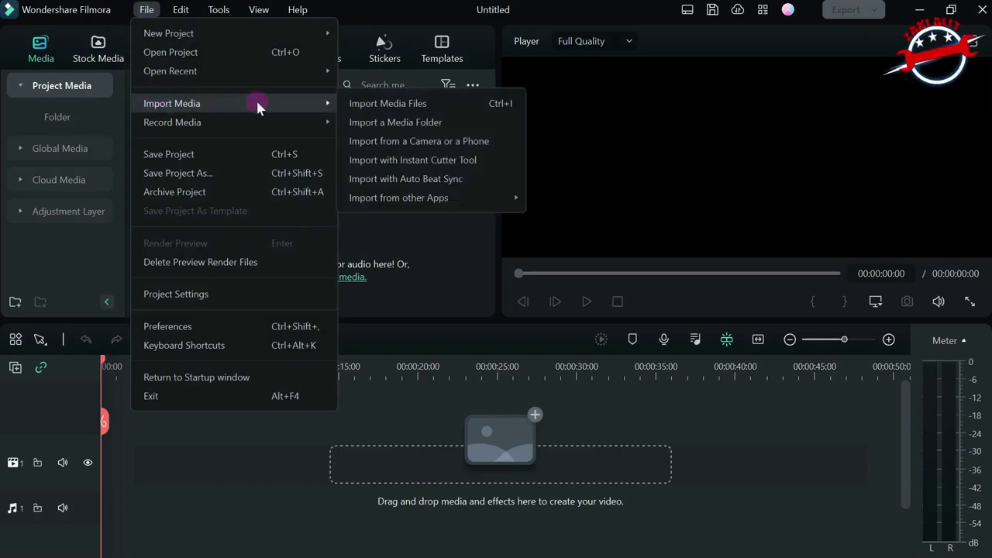
{"action": "left_click", "coordinate": [403, 104]}
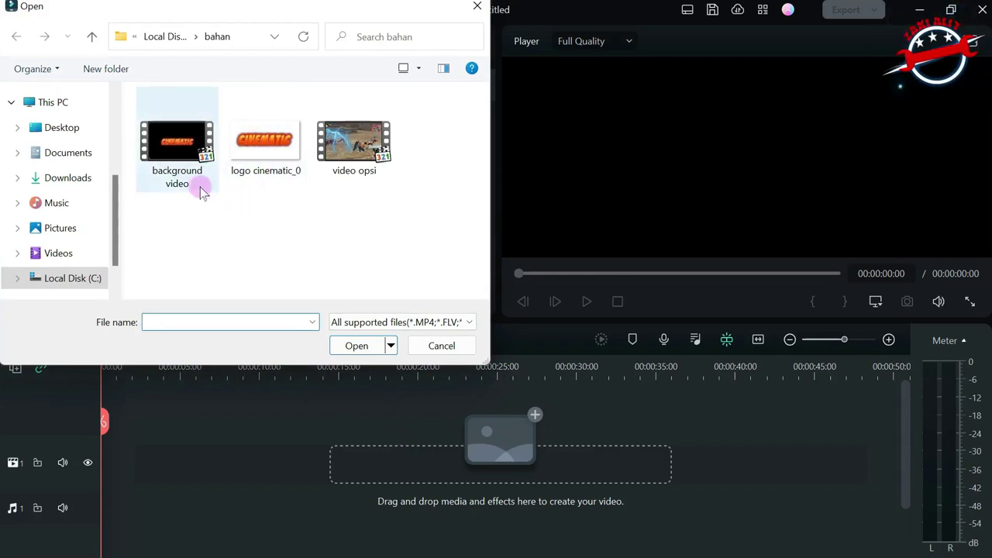
{"action": "left_click", "coordinate": [292, 216]}
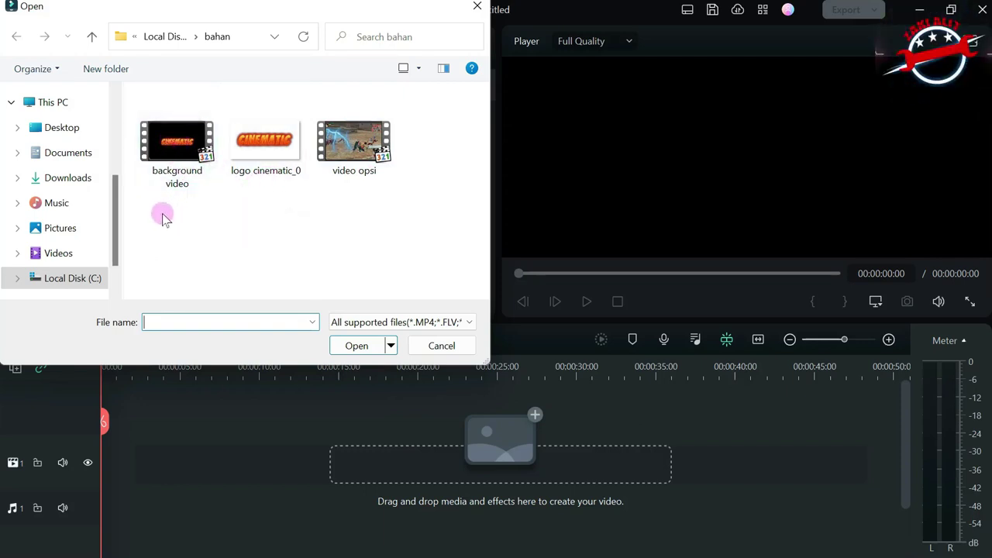
{"action": "left_click_drag", "start_coordinate": [160, 219], "coordinate": [398, 124]}
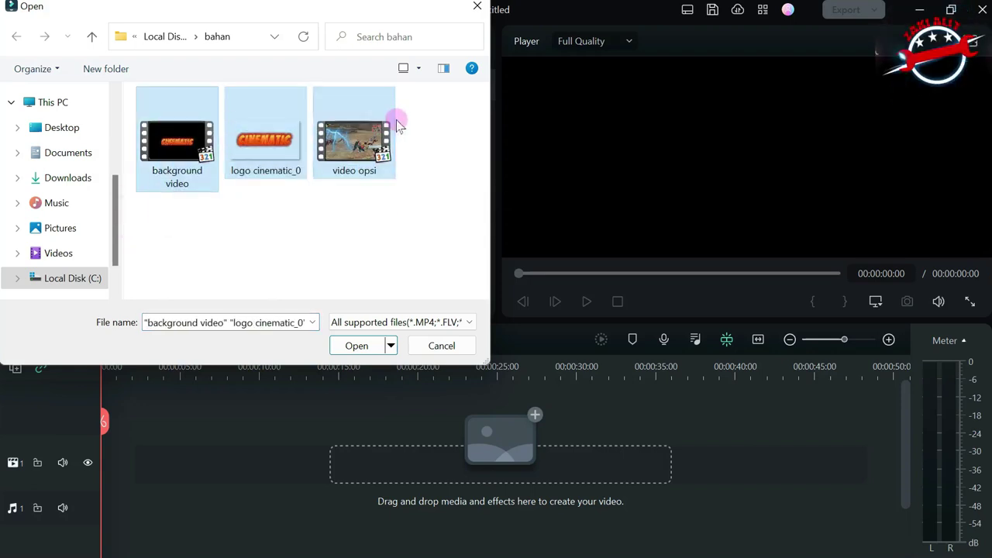
{"action": "left_click", "coordinate": [354, 346]}
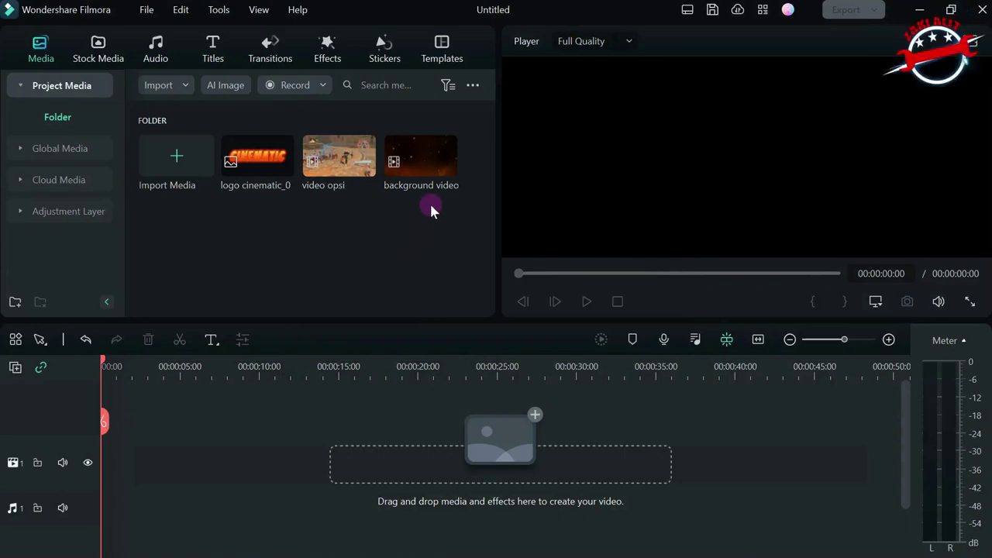
- Place the background video on track 1 and logo cinematic_0 on the track above, both starting at 00:00
{"action": "left_click_drag", "start_coordinate": [415, 152], "coordinate": [107, 454]}
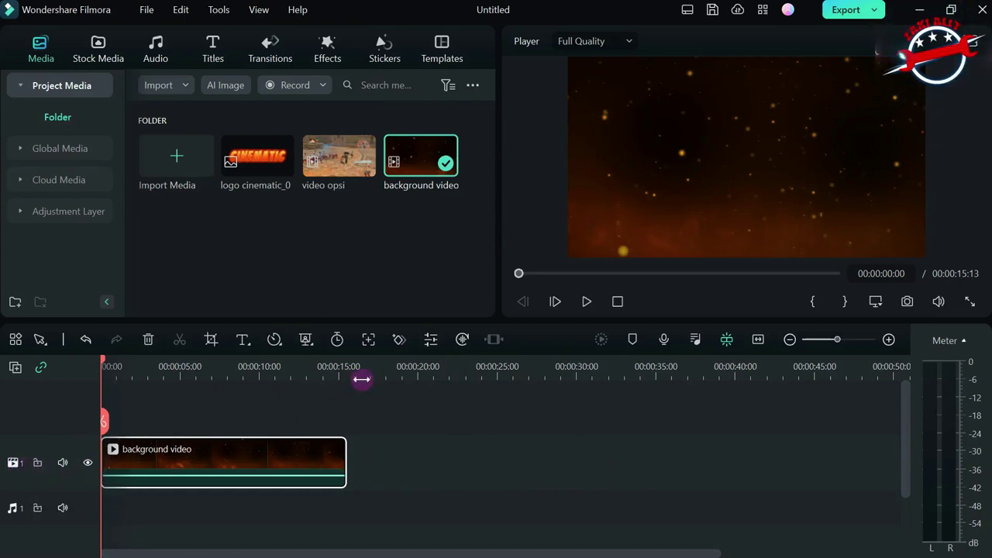
{"action": "left_click", "coordinate": [304, 252]}
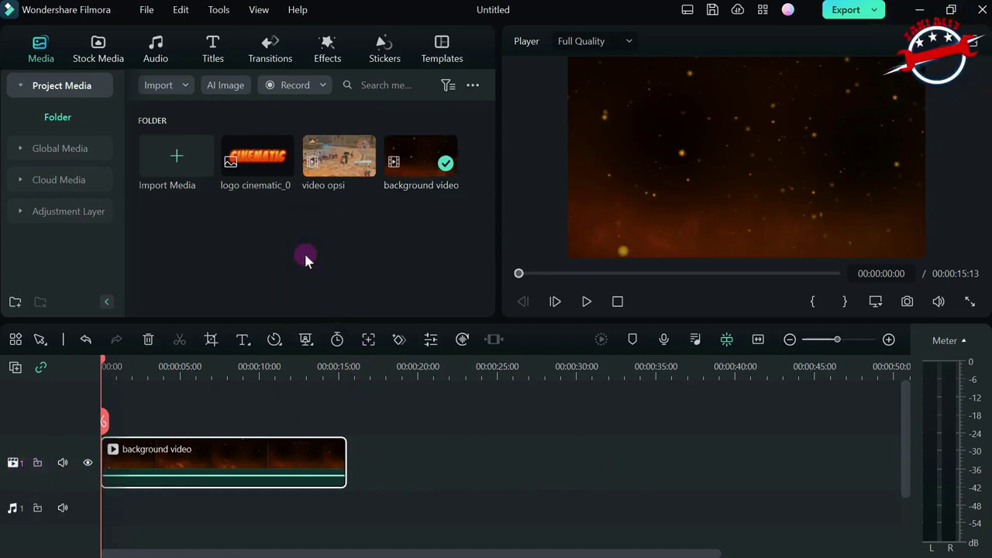
{"action": "mouse_move", "coordinate": [252, 162]}
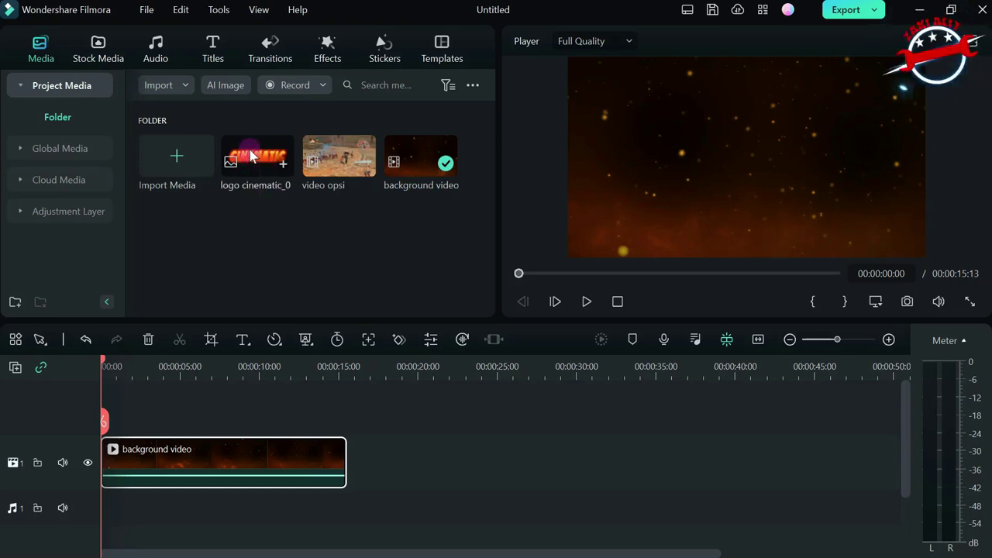
{"action": "left_click_drag", "start_coordinate": [255, 161], "coordinate": [107, 395]}
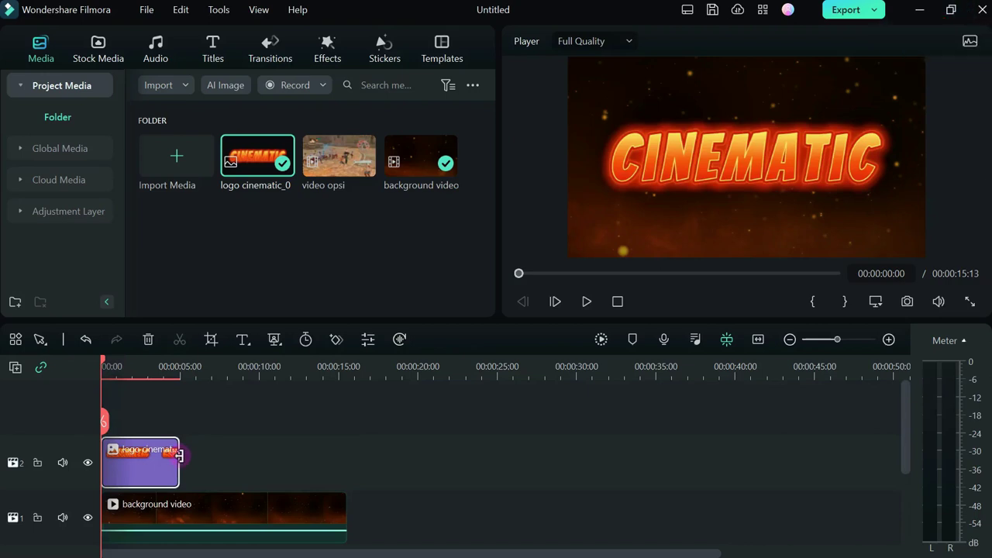
- Extend the logo cinematic_0 clip on track 2 to end together with the background video
{"action": "left_click", "coordinate": [193, 459]}
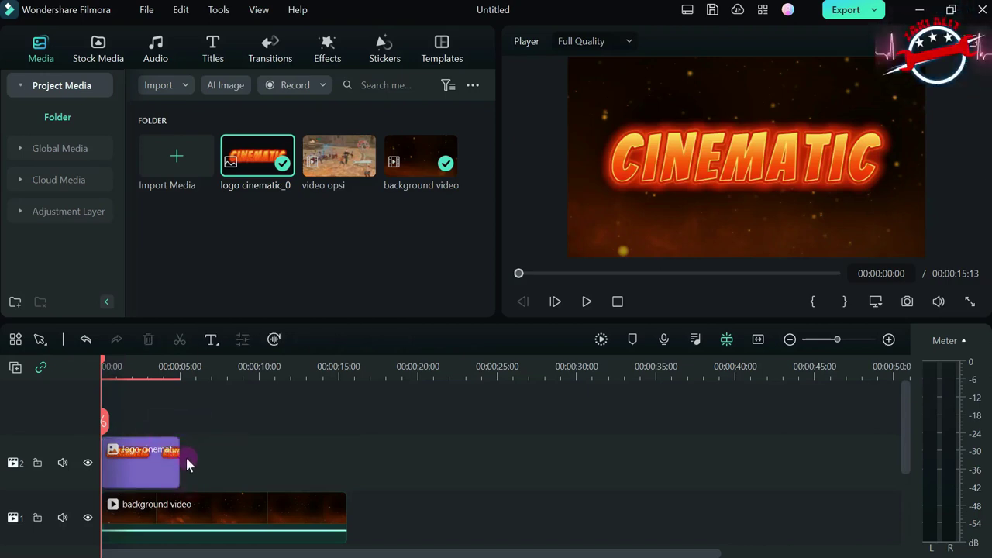
{"action": "left_click_drag", "start_coordinate": [178, 458], "coordinate": [347, 460]}
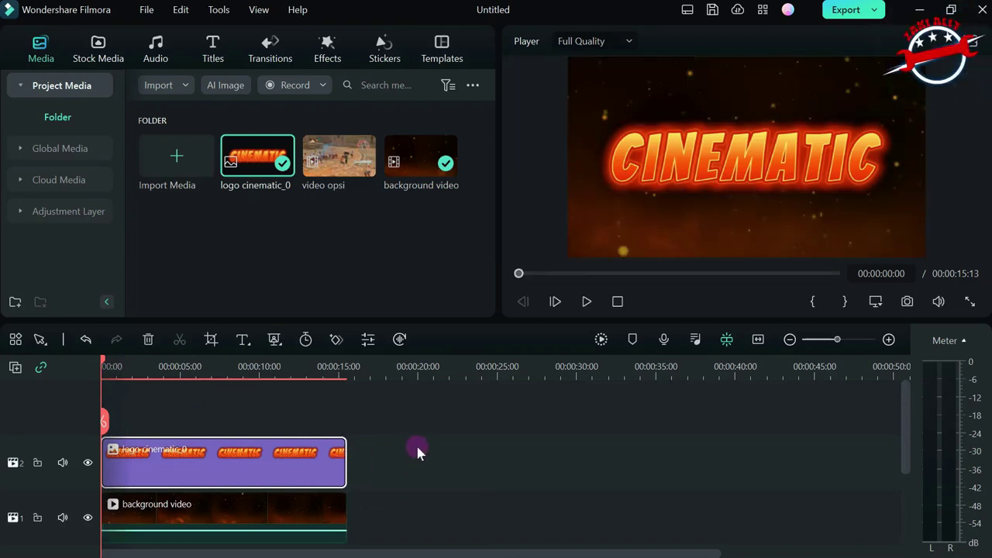
{"action": "left_click", "coordinate": [261, 450]}
{"action": "left_click", "coordinate": [704, 159]}
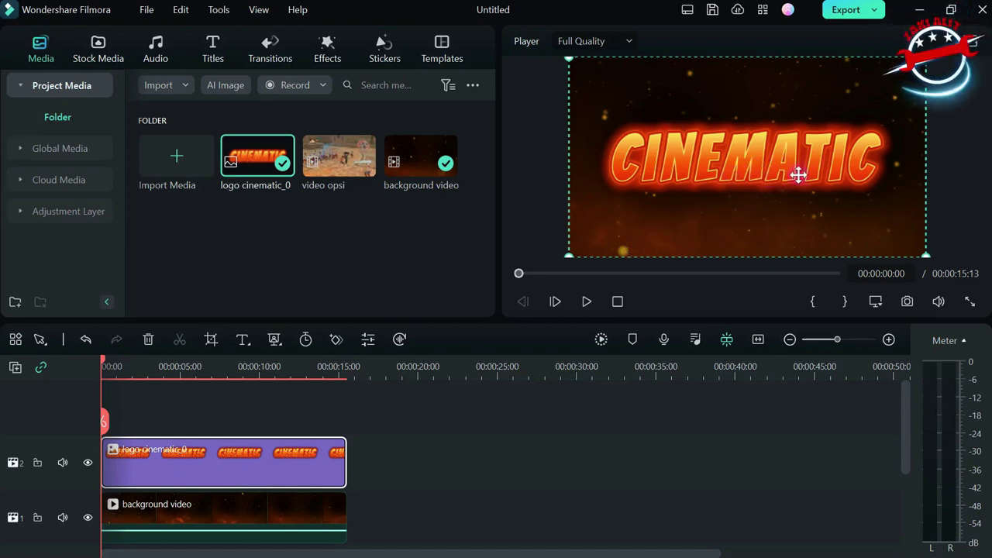
{"action": "mouse_move", "coordinate": [918, 59]}
{"action": "left_mouse_down"}
{"action": "mouse_move", "coordinate": [821, 101]}
{"action": "mouse_move", "coordinate": [926, 57]}
{"action": "left_mouse_up"}
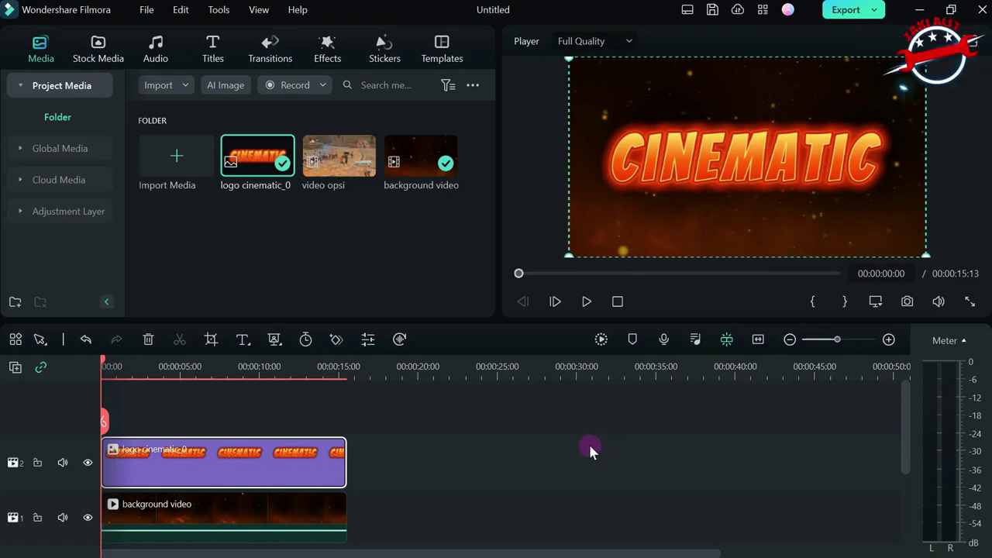
{"action": "left_click", "coordinate": [455, 439]}
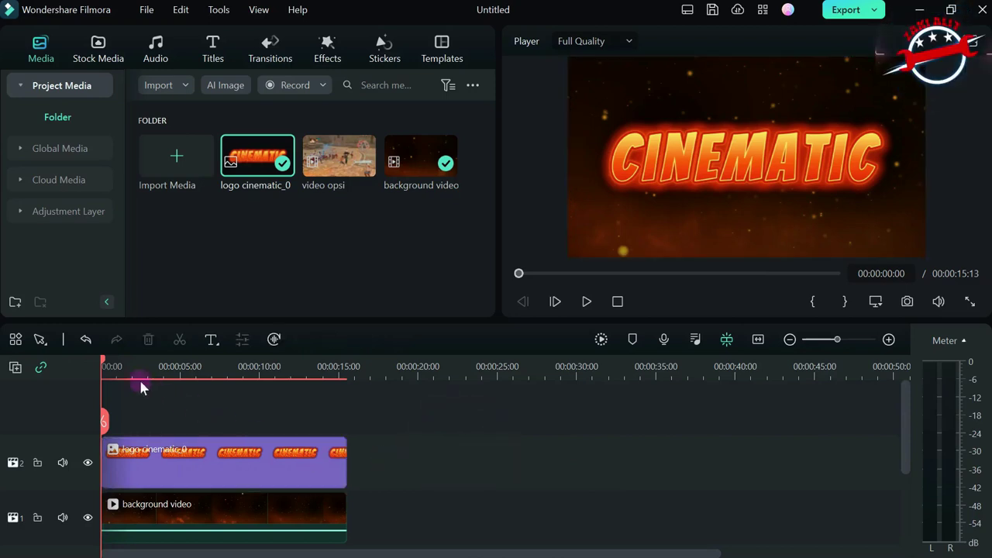
- Duplicate the logo clip and place the copy on track 3, aligned with the original from the timeline start
{"action": "left_click_drag", "start_coordinate": [103, 360], "coordinate": [177, 364]}
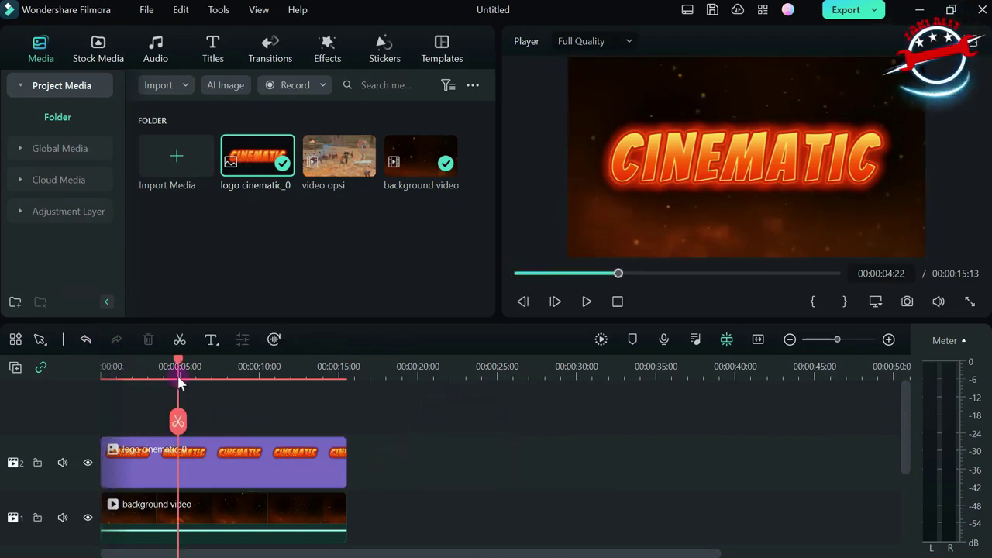
{"action": "left_click", "coordinate": [258, 459]}
{"action": "right_click", "coordinate": [259, 458]}
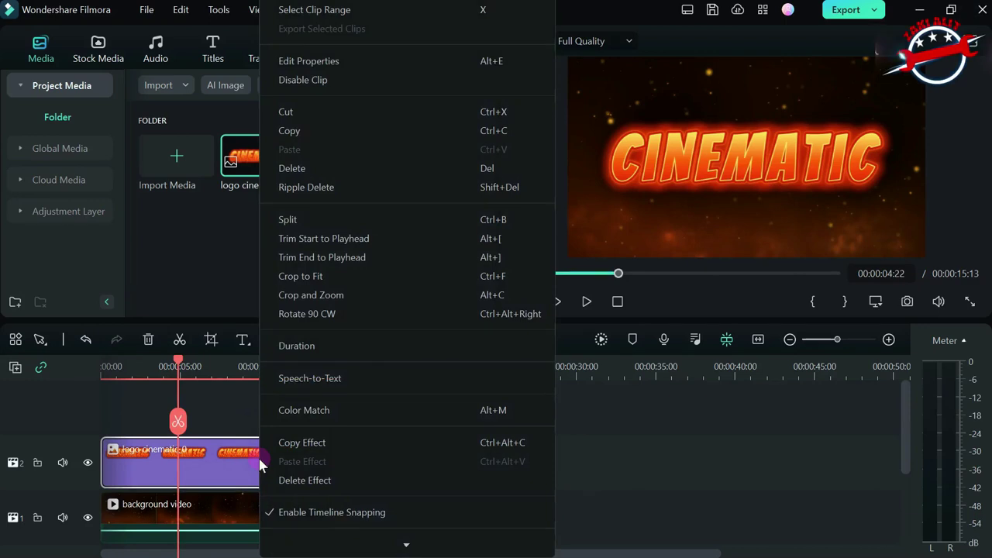
{"action": "left_click", "coordinate": [287, 130]}
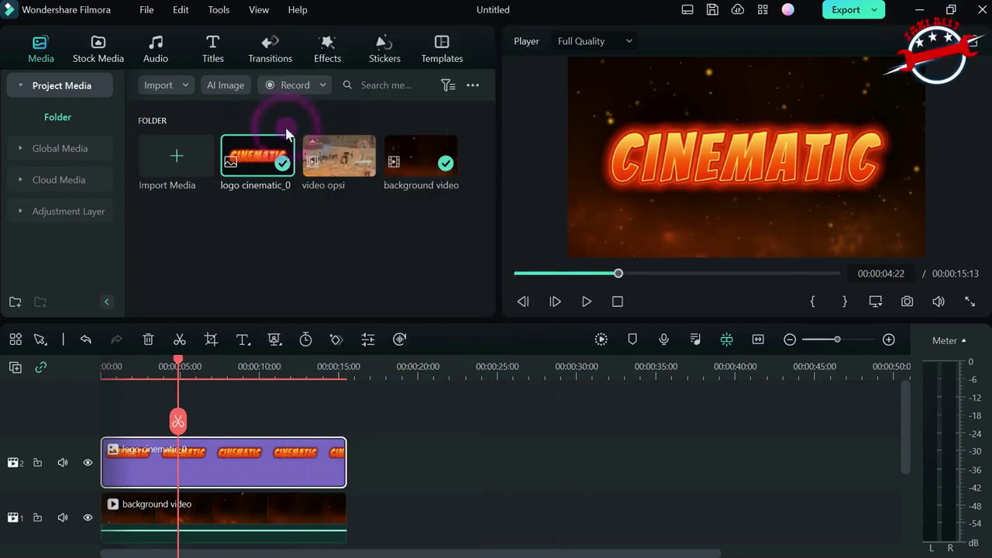
{"action": "left_click", "coordinate": [354, 368]}
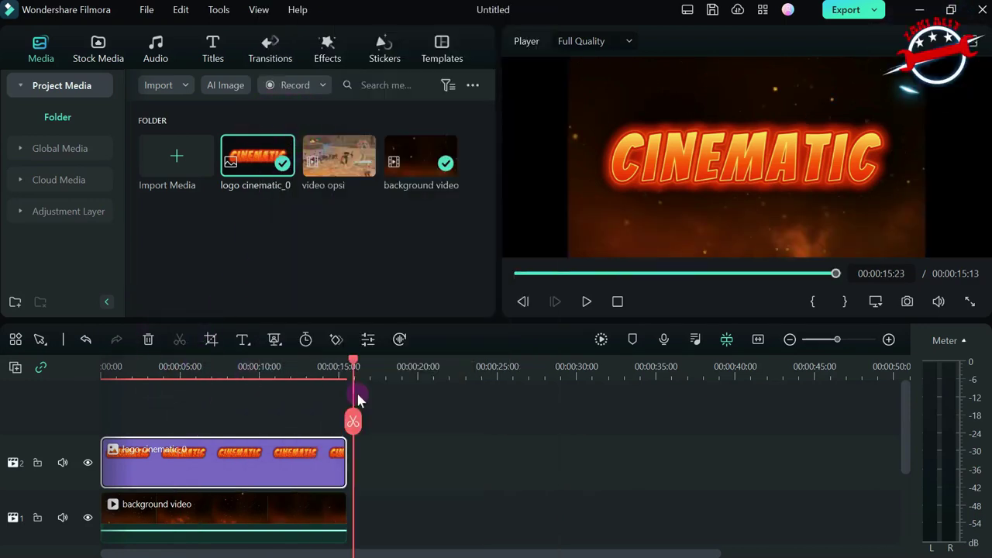
{"action": "right_click", "coordinate": [392, 453]}
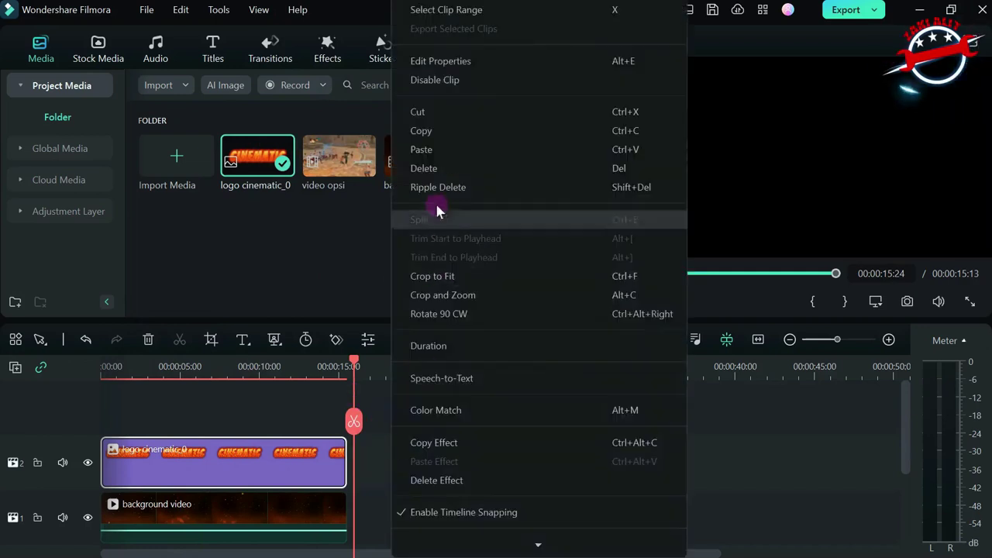
{"action": "left_click", "coordinate": [430, 152]}
{"action": "left_click_drag", "start_coordinate": [444, 473], "coordinate": [181, 425]}
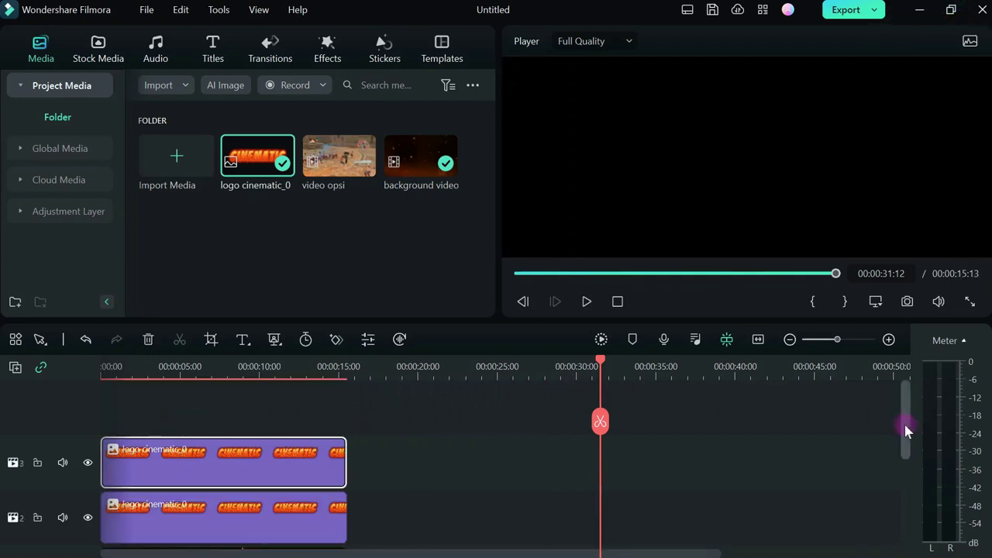
- Return the playhead to the start of the timeline and hide track 3 with the duplicated logo
{"action": "scroll", "coordinate": [900, 434], "scroll_direction": "down", "scroll_amount": 2}
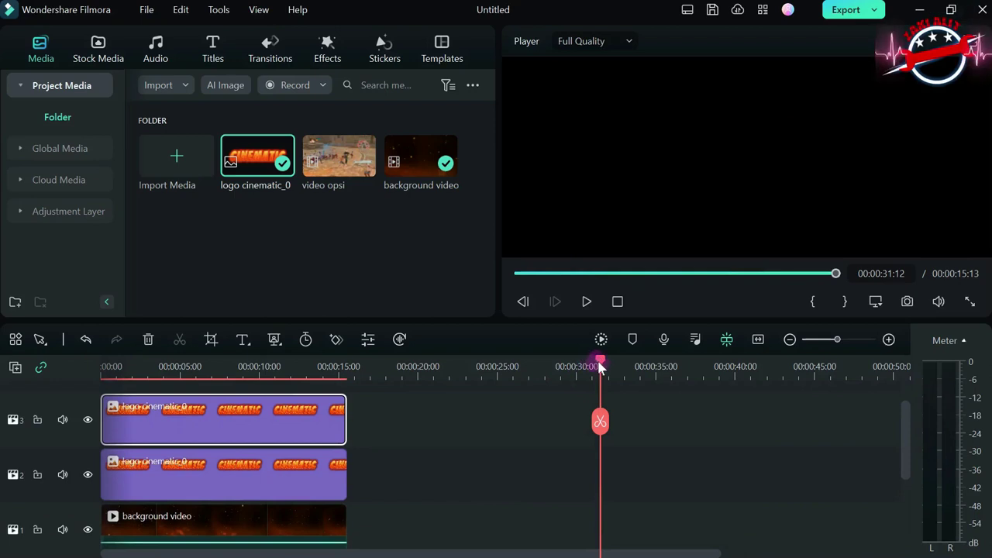
{"action": "left_click_drag", "start_coordinate": [599, 358], "coordinate": [280, 363]}
{"action": "key", "text": "Home"}
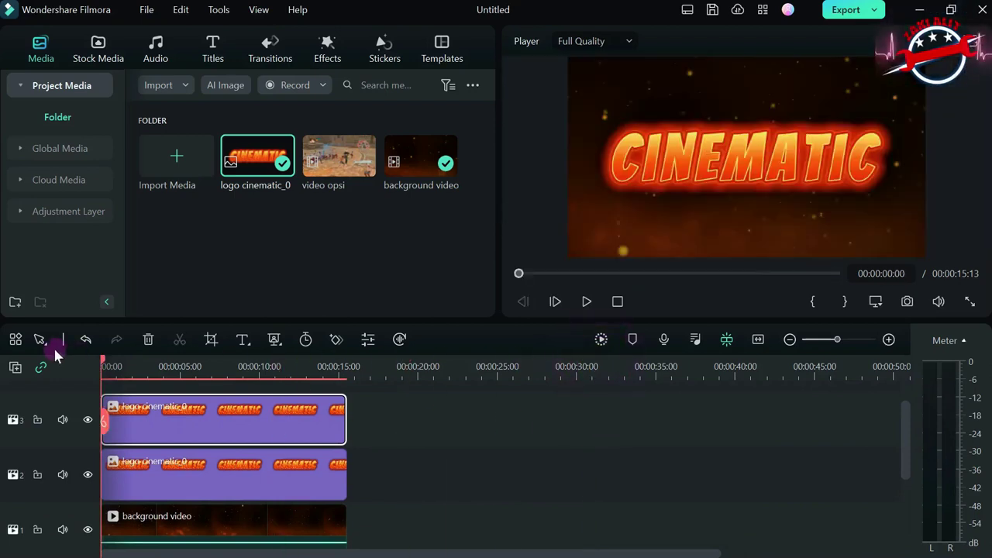
{"action": "left_click_drag", "start_coordinate": [109, 363], "coordinate": [176, 375]}
{"action": "left_click", "coordinate": [99, 365]}
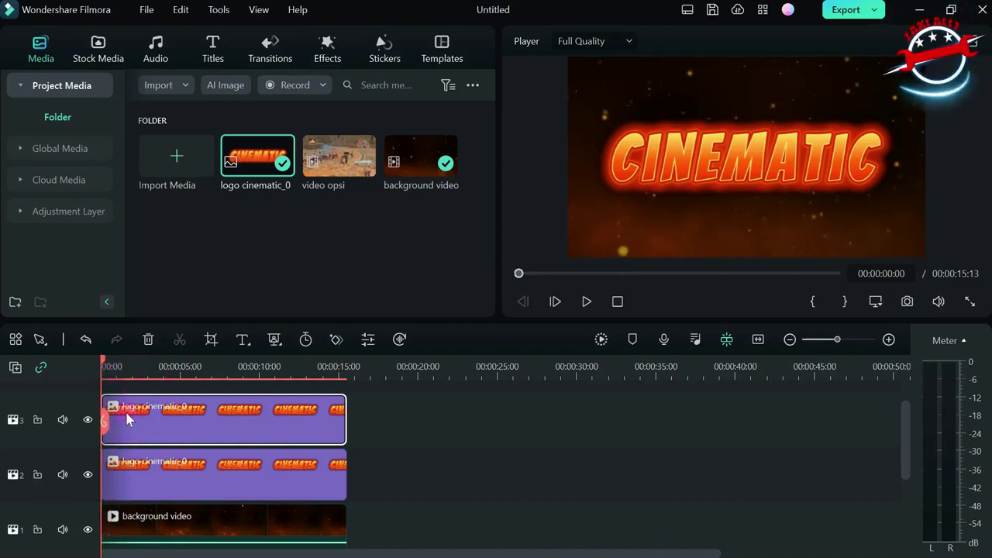
{"action": "left_click", "coordinate": [87, 420]}
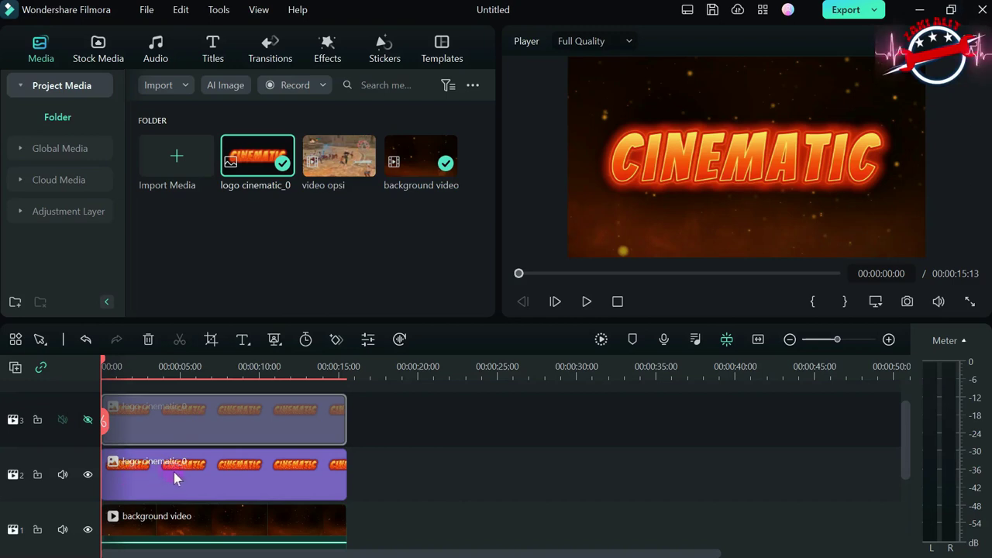
- Apply the custom My Preset color preset to the logo clip on track 2
{"action": "left_click", "coordinate": [139, 469]}
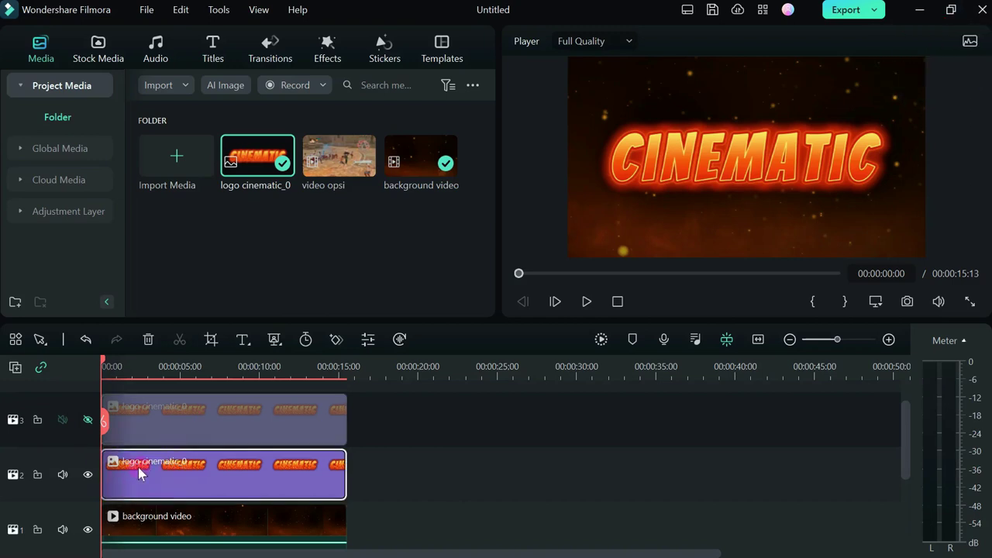
{"action": "double_click", "coordinate": [138, 469]}
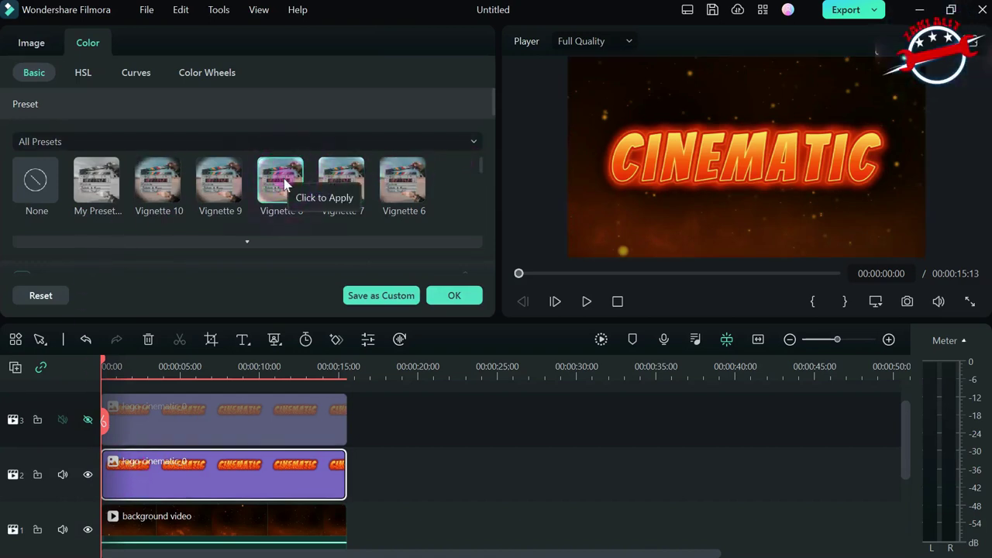
{"action": "left_click", "coordinate": [93, 179]}
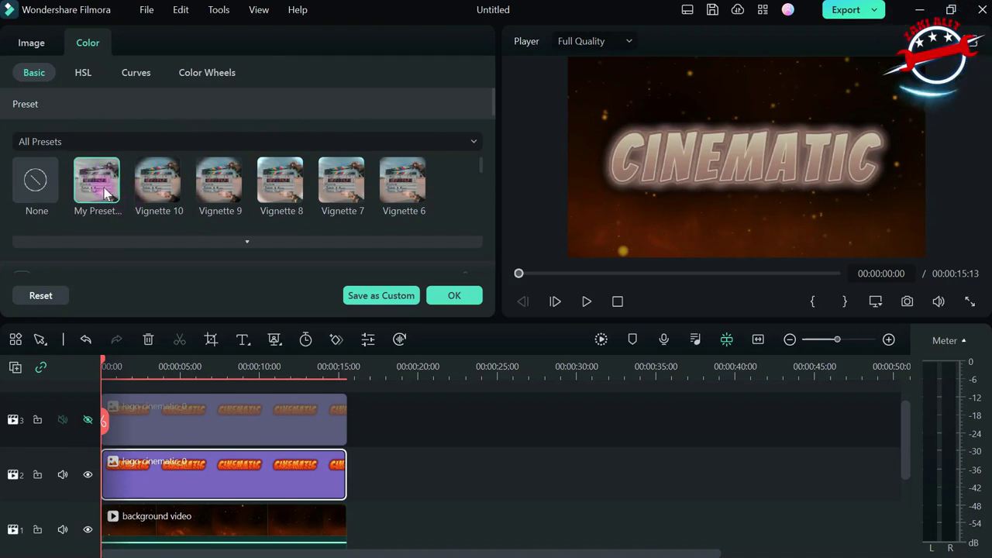
{"action": "left_click", "coordinate": [220, 313]}
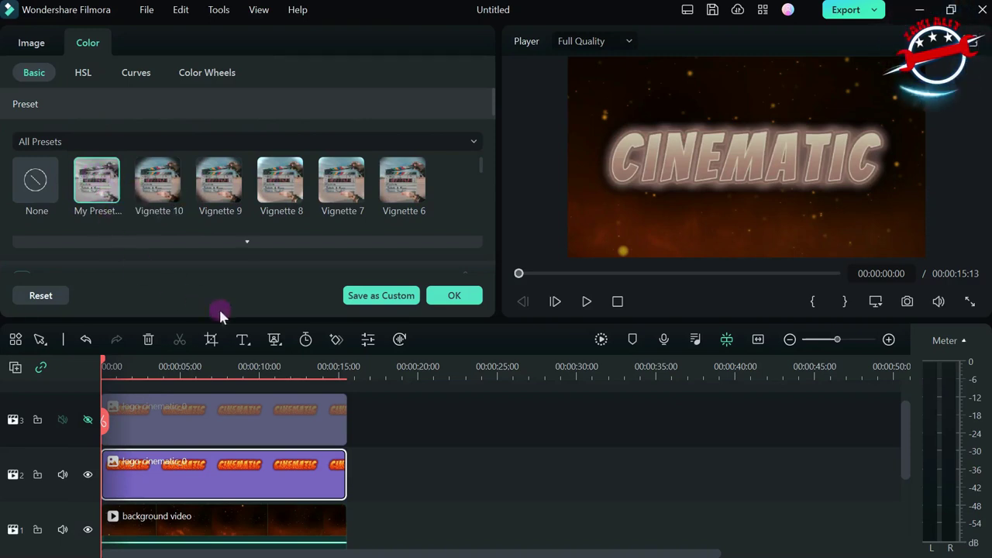
{"action": "left_click", "coordinate": [454, 296]}
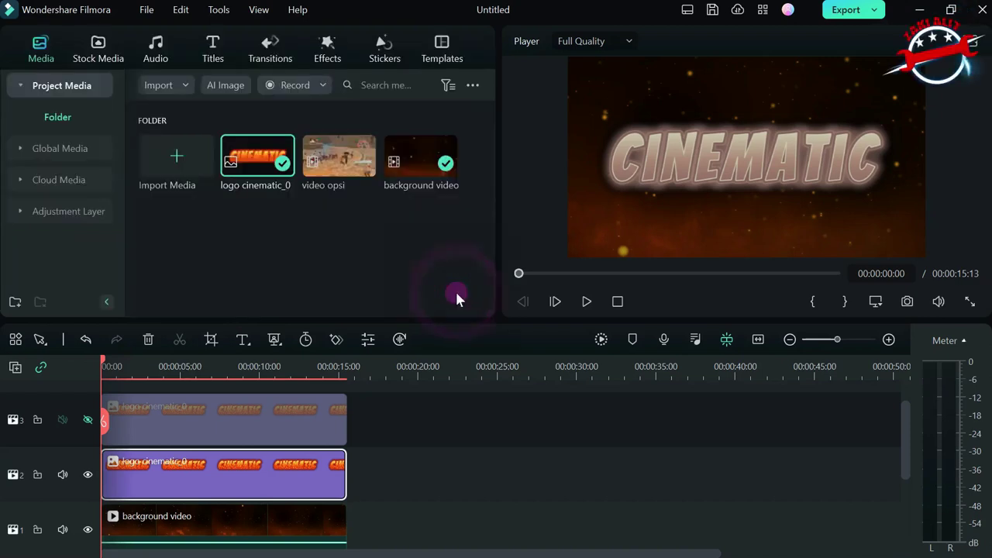
- Trim a short piece off the start of the duplicated logo clip on track 3
{"action": "left_click", "coordinate": [128, 418]}
{"action": "left_click_drag", "start_coordinate": [100, 399], "coordinate": [116, 402]}
{"action": "key", "text": "e"}
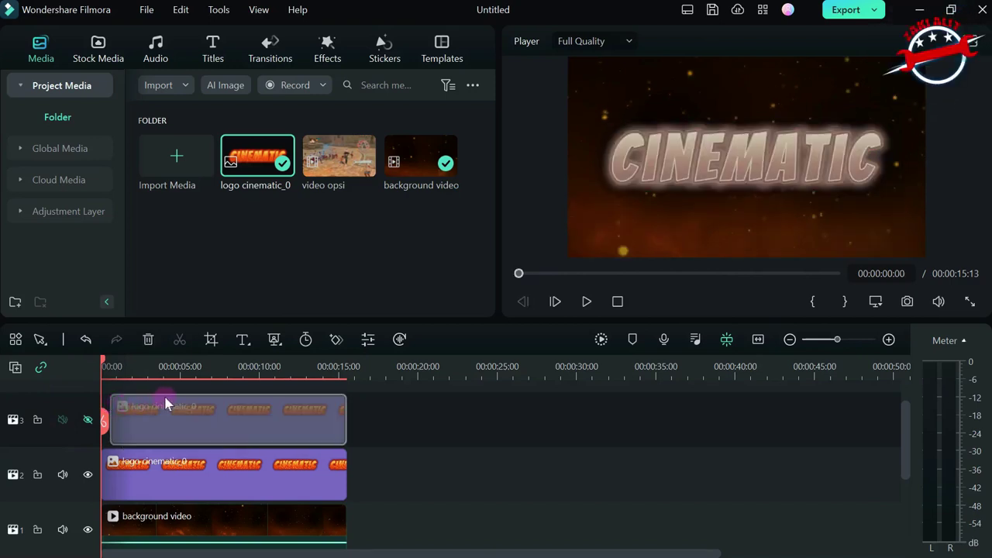
- Preview the opening second of the timeline and bring the playhead back to the beginning
{"action": "key", "text": "space"}
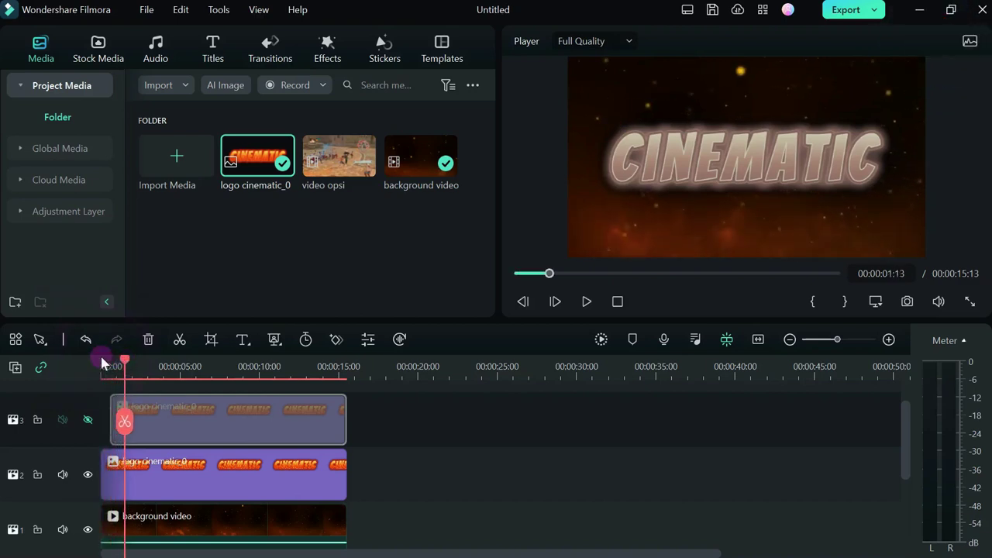
{"action": "left_click", "coordinate": [105, 362]}
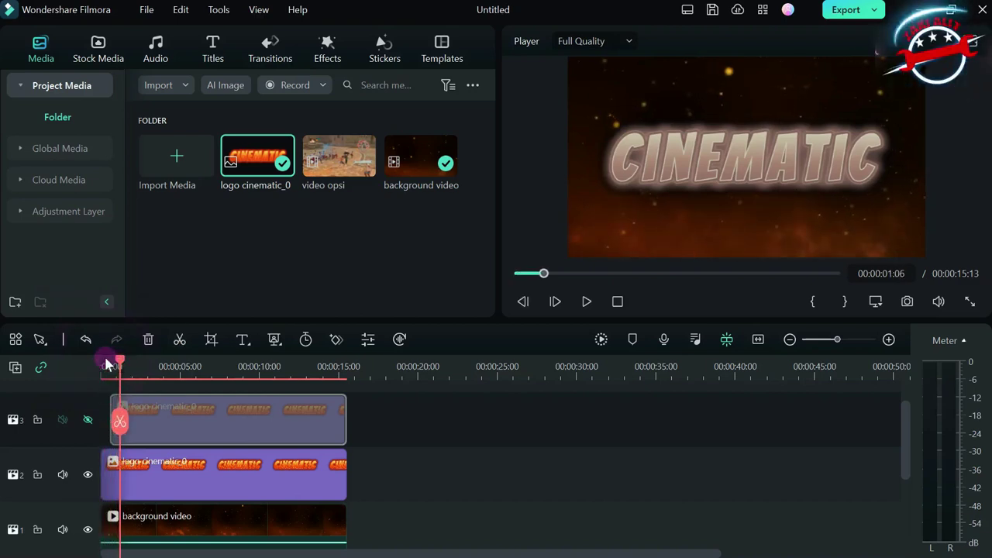
{"action": "left_click", "coordinate": [103, 363]}
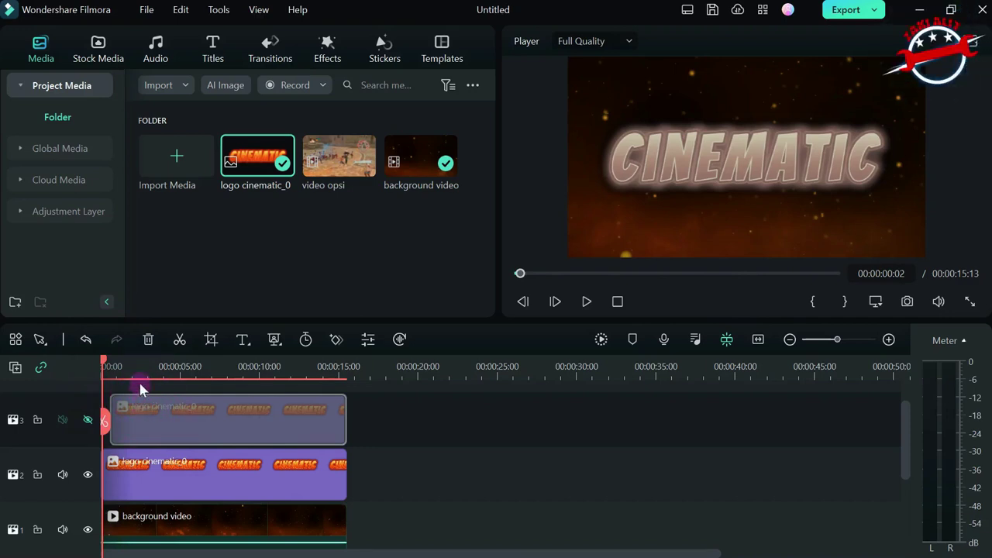
- Add the Fade transition to the start of the logo clip on track 3 and shorten its duration
{"action": "left_click", "coordinate": [272, 51]}
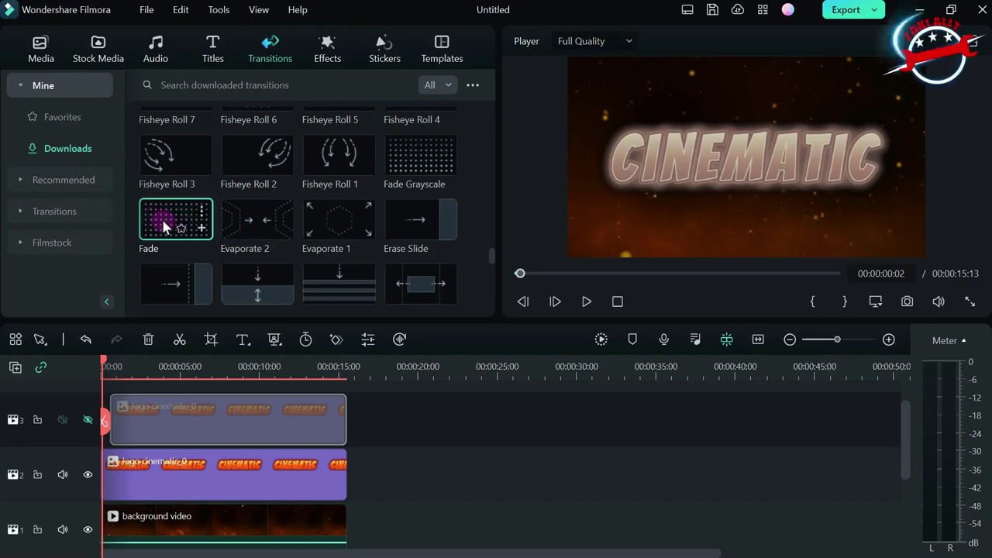
{"action": "left_click_drag", "start_coordinate": [163, 223], "coordinate": [133, 438]}
{"action": "mouse_move", "coordinate": [103, 359]}
{"action": "left_mouse_down"}
{"action": "mouse_move", "coordinate": [139, 363]}
{"action": "mouse_move", "coordinate": [121, 364]}
{"action": "left_mouse_up"}
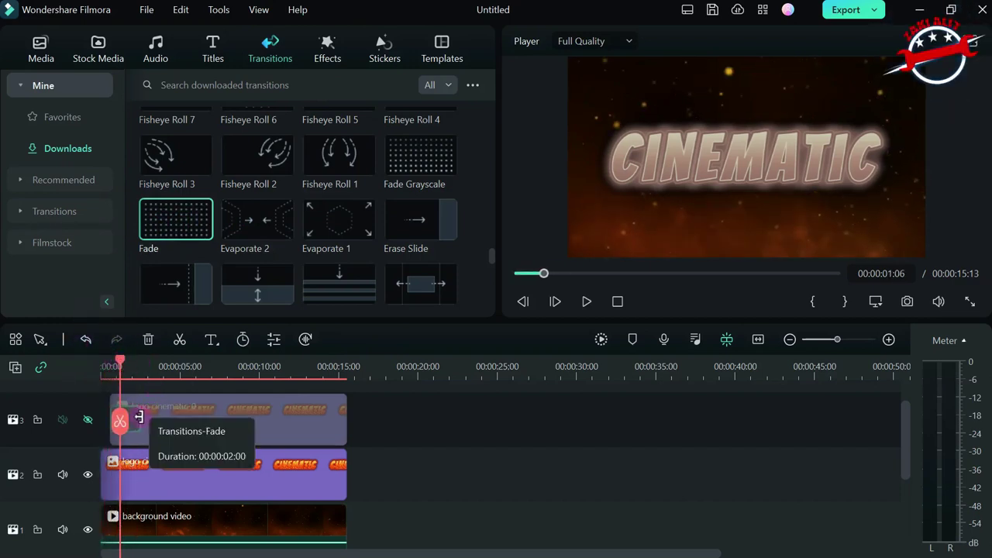
{"action": "left_click_drag", "start_coordinate": [138, 418], "coordinate": [131, 418]}
- Make track 3 visible again and move the playhead to the end of its Fade transition, at 00:00:01:21
{"action": "left_click_drag", "start_coordinate": [119, 361], "coordinate": [123, 393]}
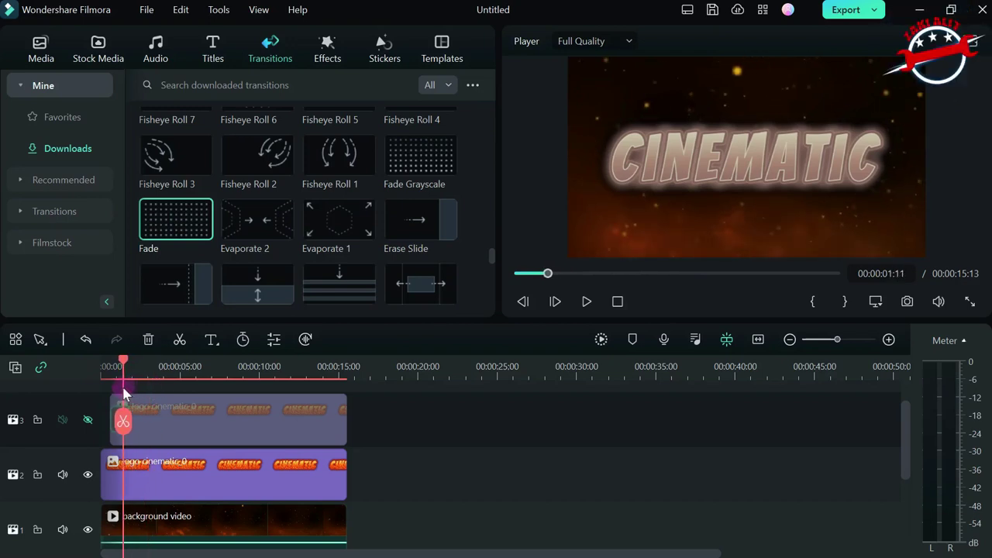
{"action": "left_click", "coordinate": [148, 432]}
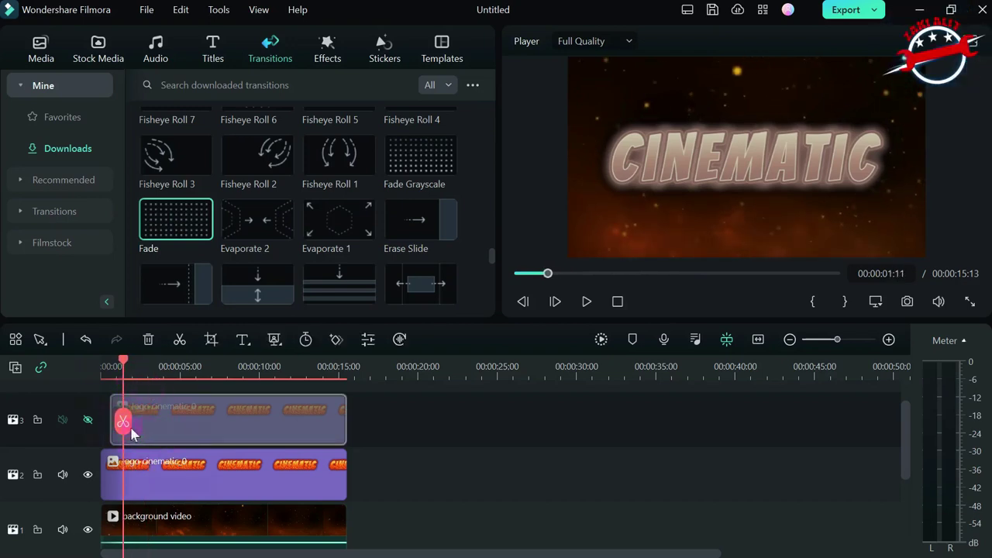
{"action": "left_click", "coordinate": [86, 420]}
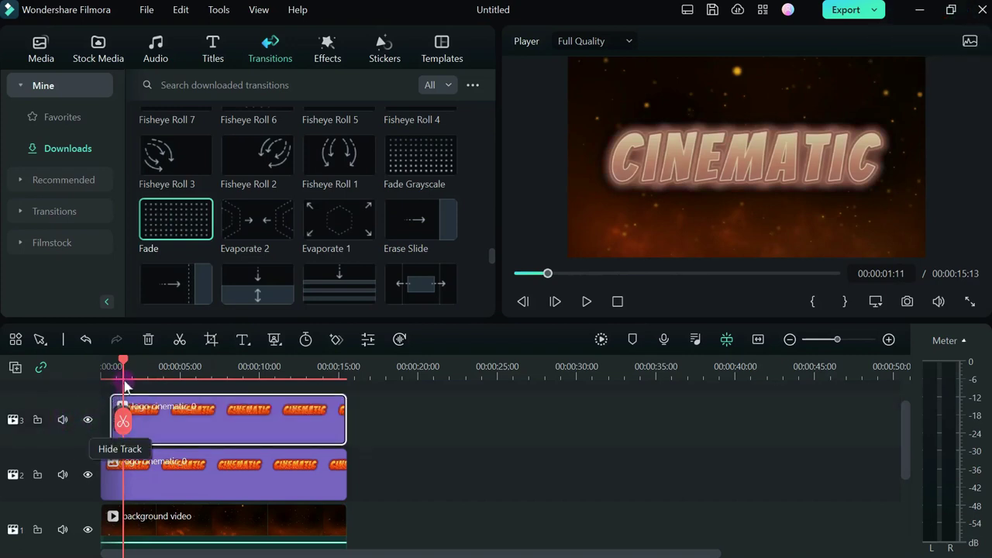
{"action": "mouse_move", "coordinate": [123, 362]}
{"action": "left_mouse_down"}
{"action": "mouse_move", "coordinate": [93, 362]}
{"action": "mouse_move", "coordinate": [130, 378]}
{"action": "mouse_move", "coordinate": [106, 377]}
{"action": "mouse_move", "coordinate": [129, 376]}
{"action": "left_mouse_up"}
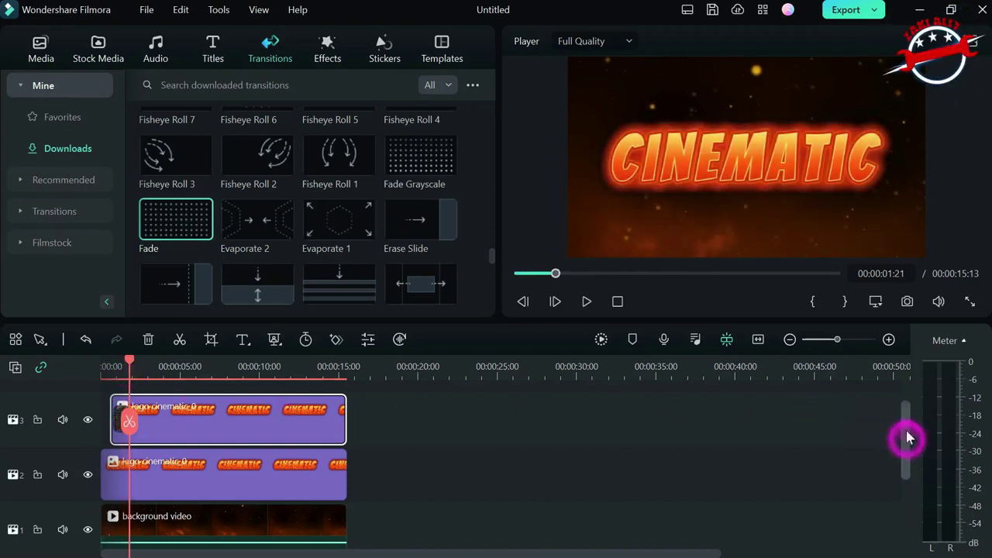
- Place the video opsi clip on a new track above the logo copies, starting at the playhead
{"action": "left_click_drag", "start_coordinate": [905, 436], "coordinate": [905, 403]}
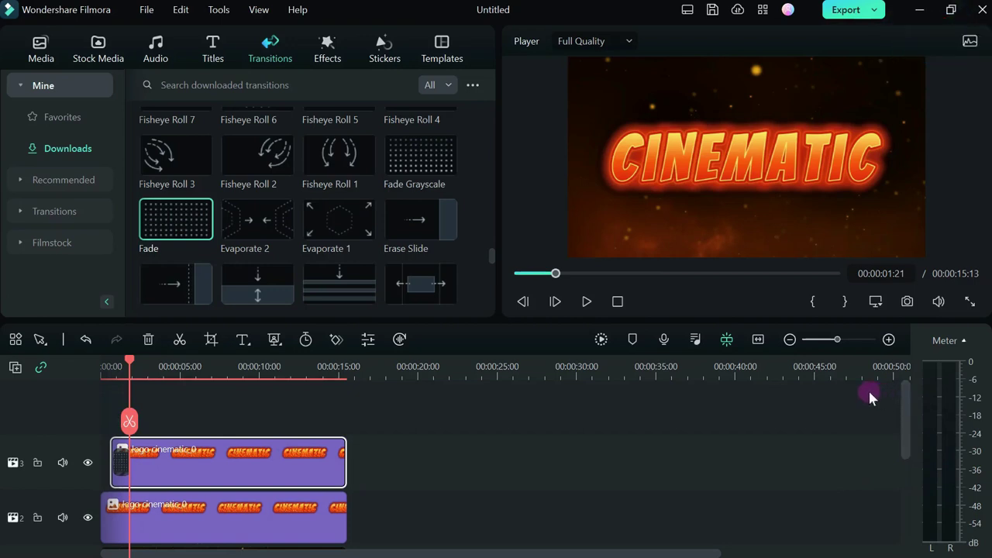
{"action": "left_click", "coordinate": [199, 404]}
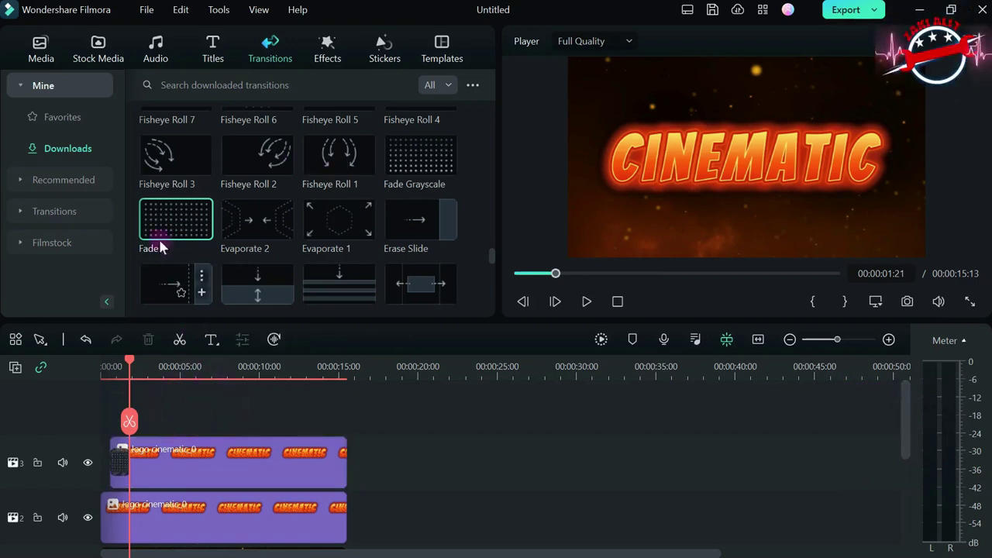
{"action": "left_click", "coordinate": [41, 50]}
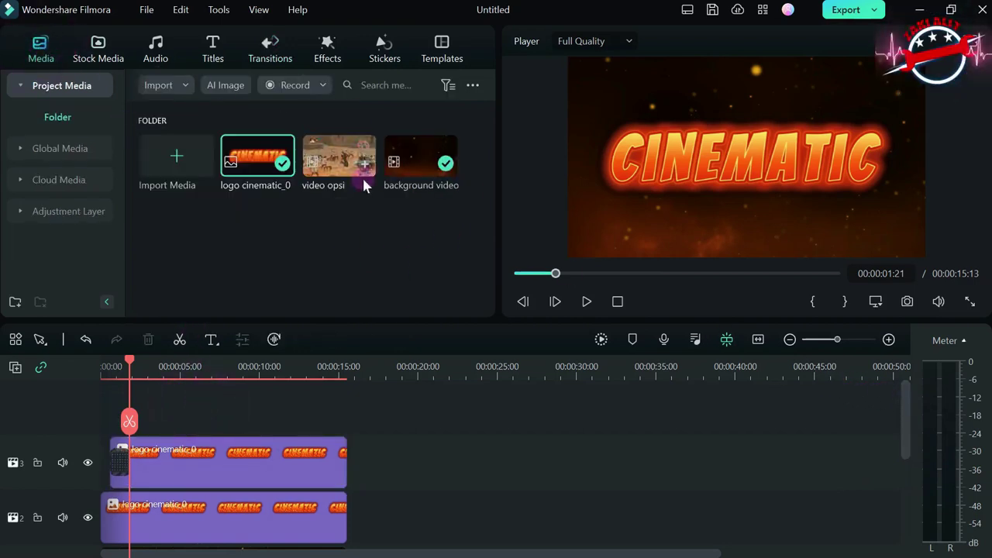
{"action": "left_click_drag", "start_coordinate": [335, 158], "coordinate": [152, 423]}
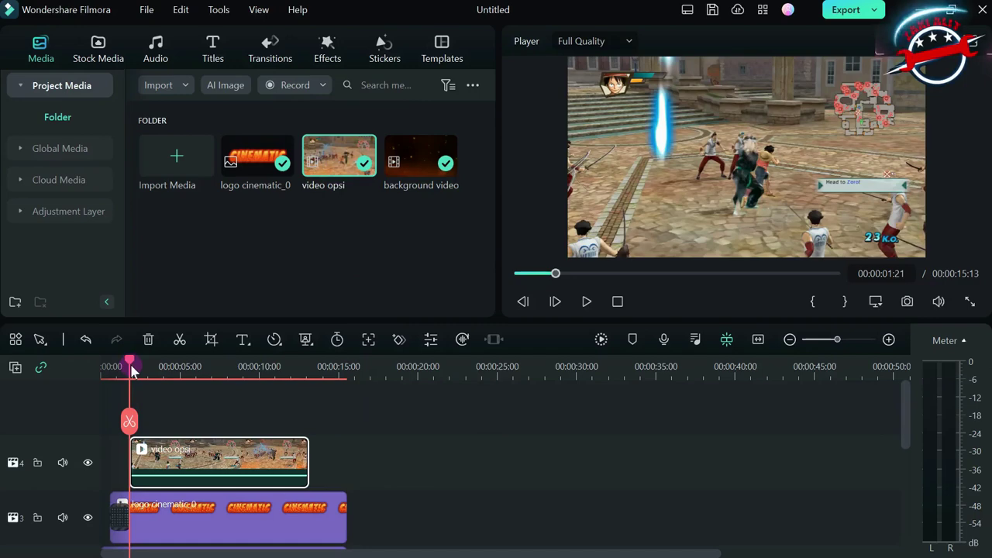
- Shift the video opsi clip slightly later so it starts at 00:00:01:23
{"action": "scroll", "coordinate": [128, 365], "scroll_direction": "up", "scroll_amount": 1}
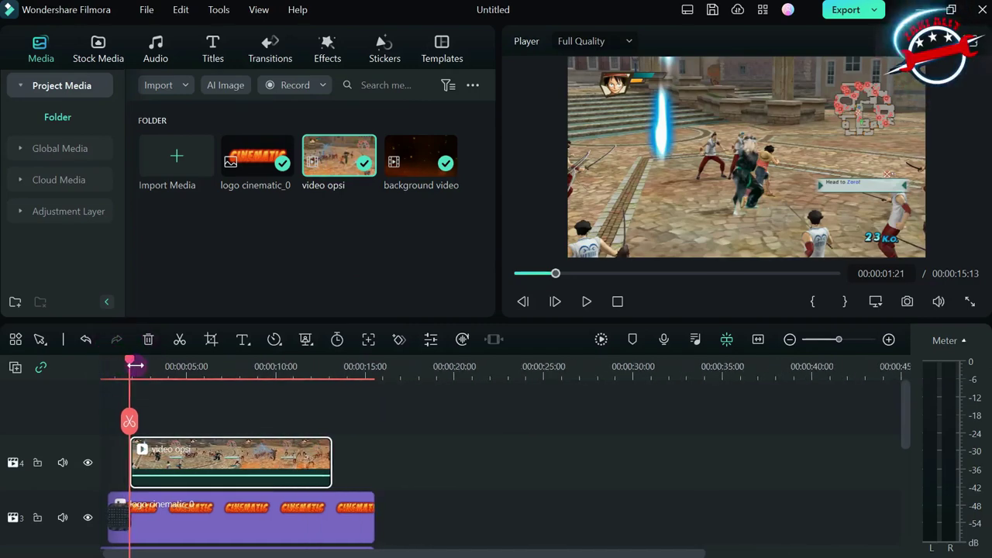
{"action": "left_click_drag", "start_coordinate": [130, 365], "coordinate": [131, 363]}
{"action": "left_click_drag", "start_coordinate": [186, 455], "coordinate": [205, 455]}
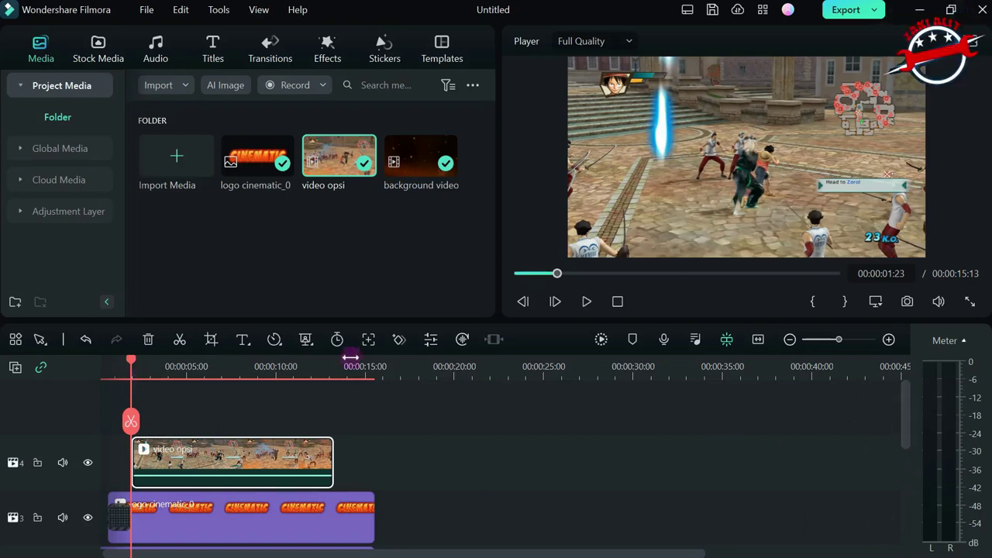
{"action": "left_click_drag", "start_coordinate": [111, 364], "coordinate": [136, 380]}
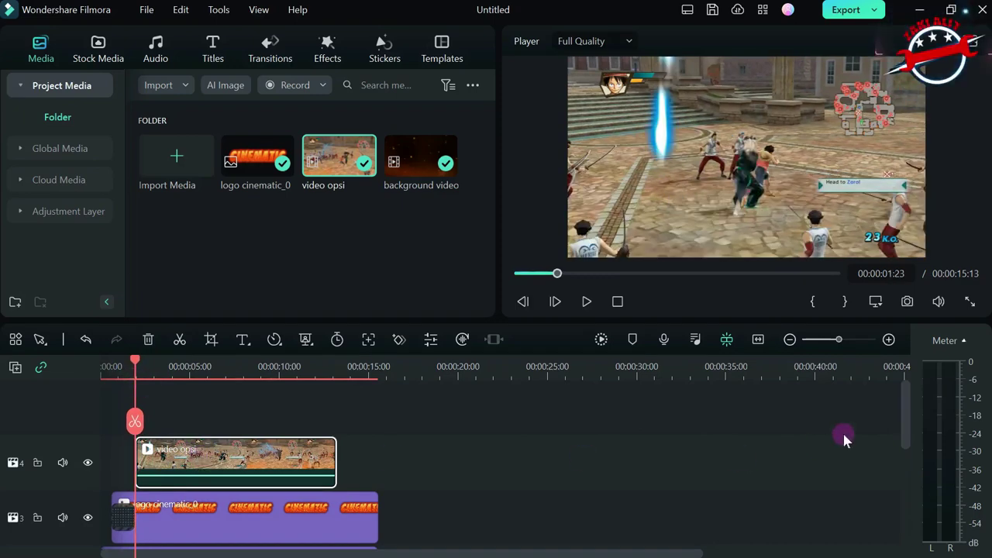
- Set the blend mode of the video opsi clip on track 4 to Multiply
{"action": "left_click_drag", "start_coordinate": [900, 416], "coordinate": [897, 432]}
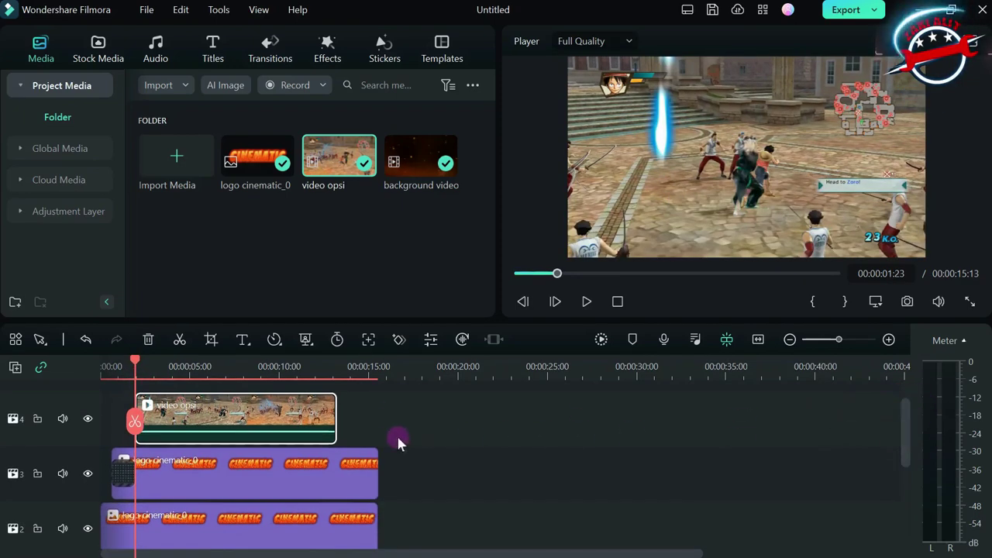
{"action": "double_click", "coordinate": [188, 415]}
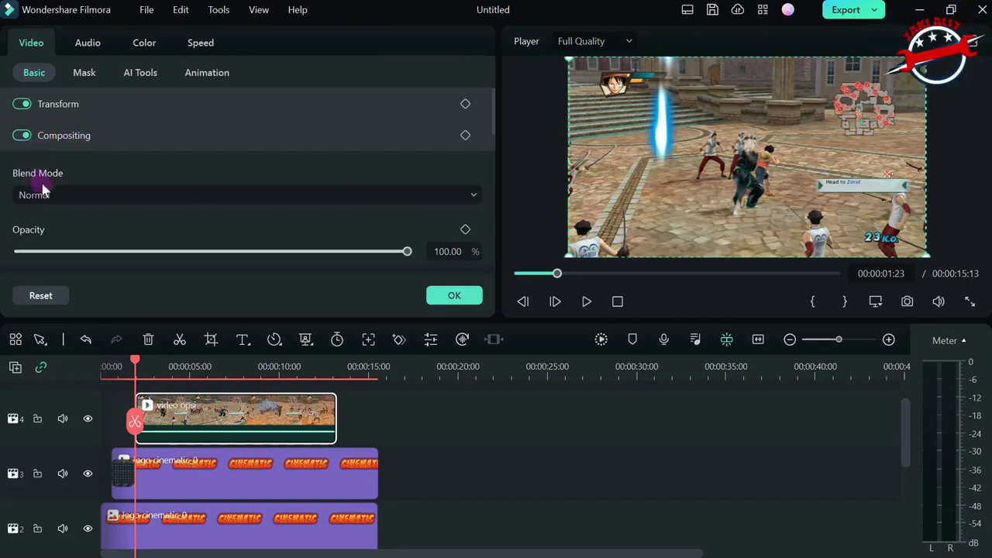
{"action": "left_click", "coordinate": [470, 195]}
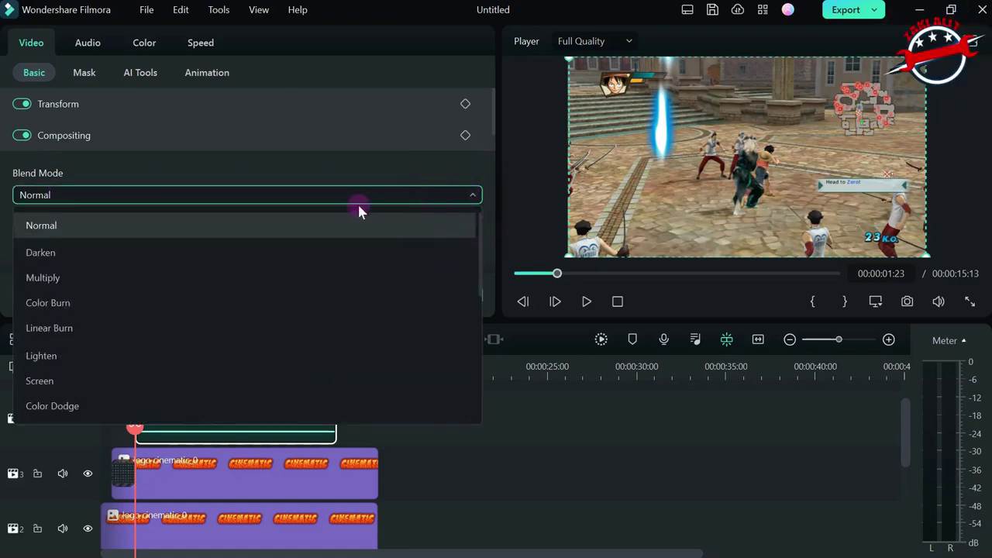
{"action": "left_click", "coordinate": [68, 277]}
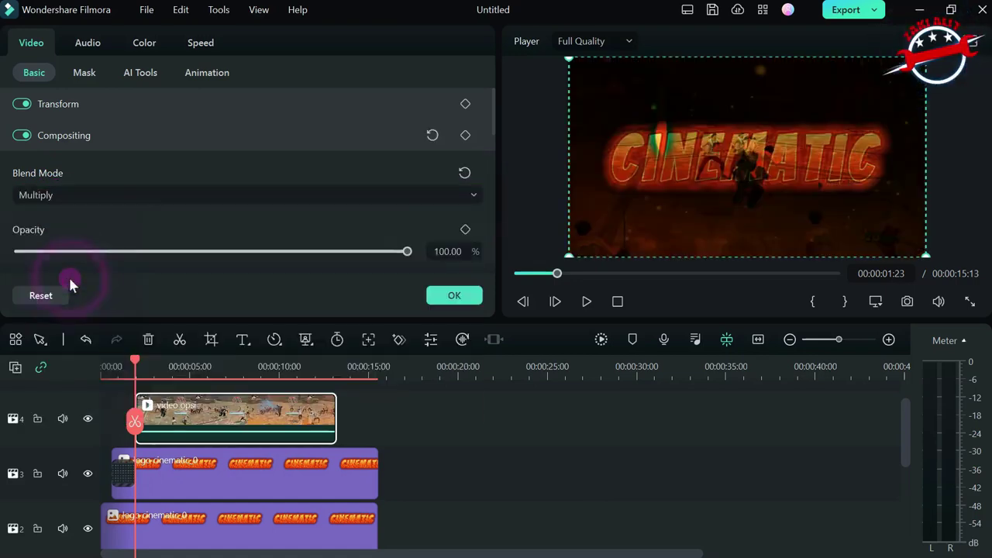
- Split the logo clip on track 3 at 00:00:01:24
{"action": "left_click_drag", "start_coordinate": [136, 364], "coordinate": [135, 389]}
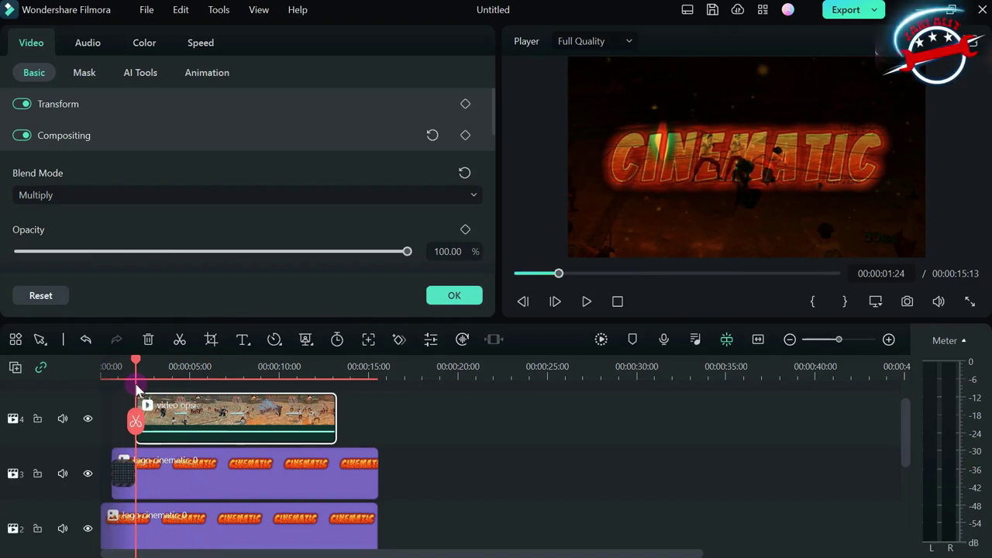
{"action": "left_click", "coordinate": [155, 480]}
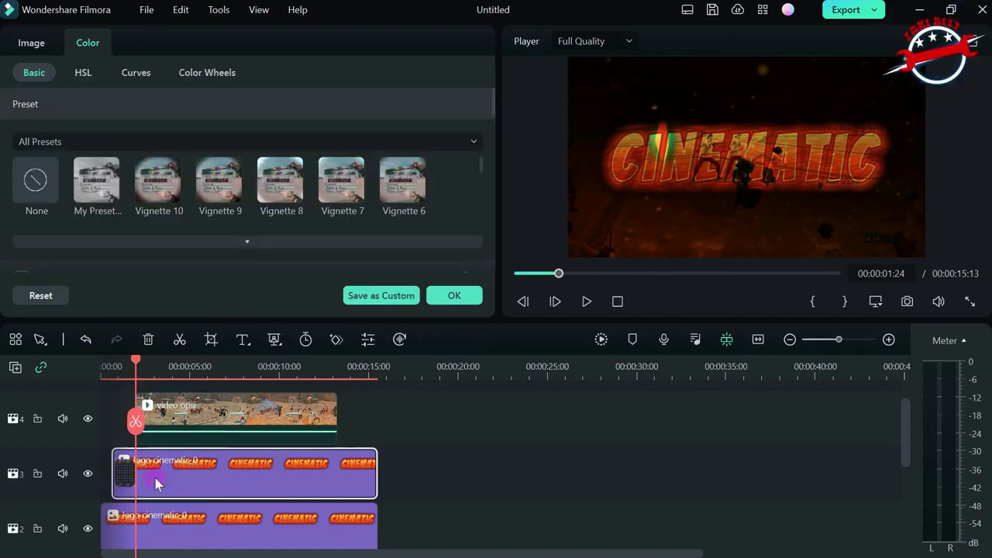
{"action": "left_click", "coordinate": [136, 422]}
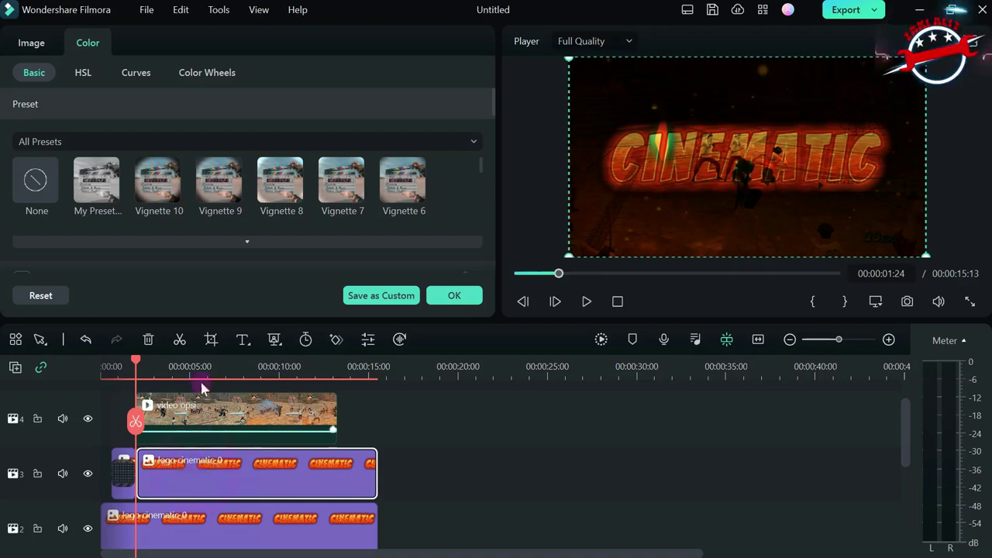
- Apply the default Pan & Zoom motion to the second part of the logo clip on track 3, previewing it first
{"action": "left_click", "coordinate": [209, 341]}
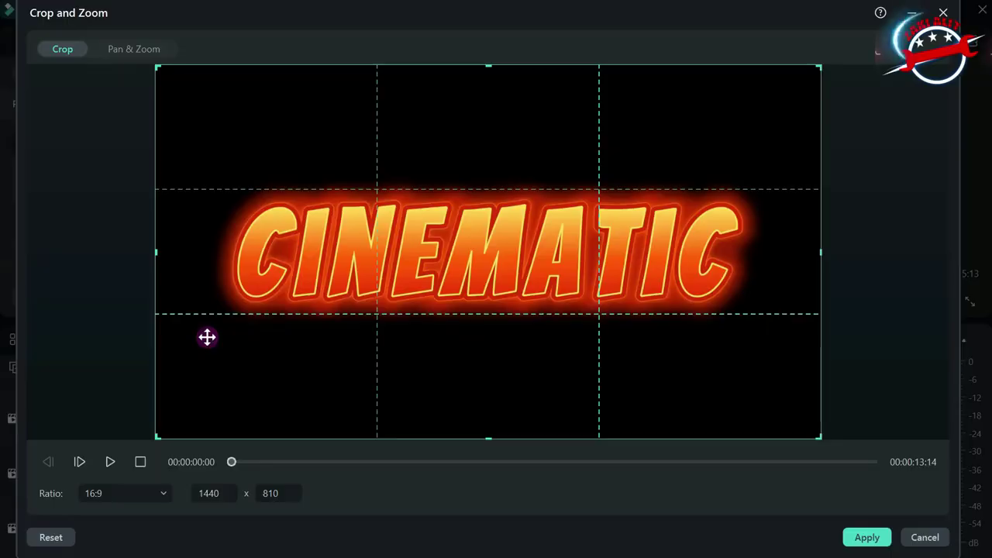
{"action": "left_click", "coordinate": [110, 462]}
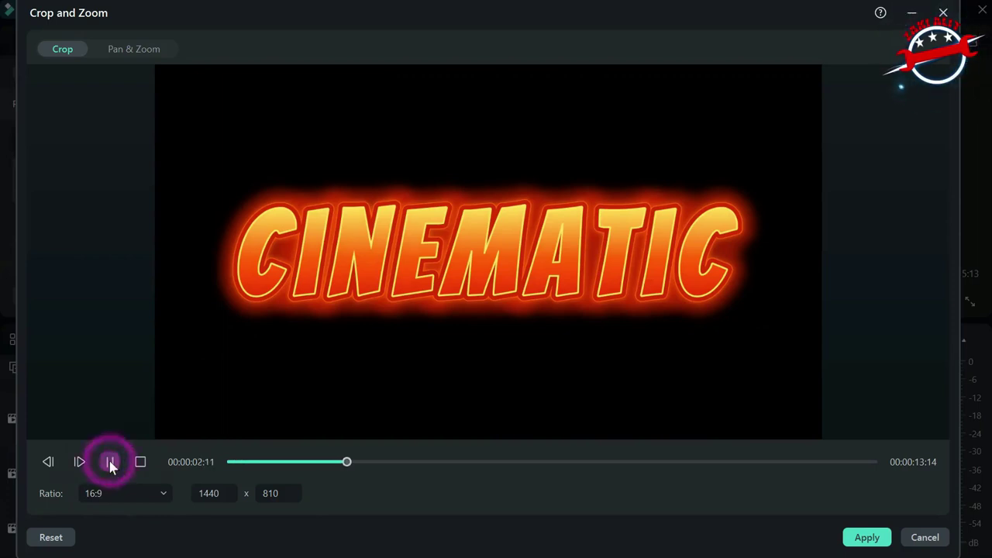
{"action": "left_click", "coordinate": [110, 462]}
{"action": "left_click", "coordinate": [131, 53]}
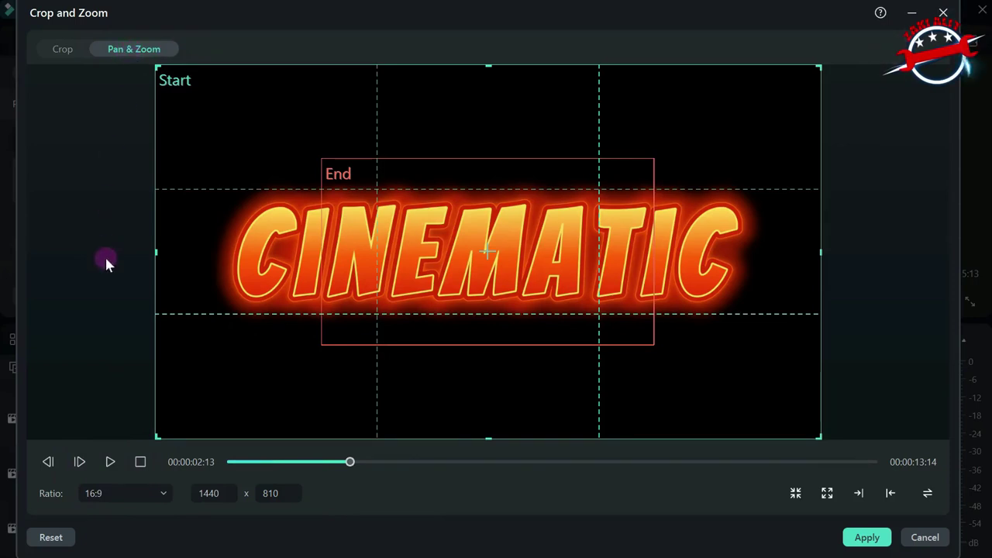
{"action": "left_click", "coordinate": [110, 462]}
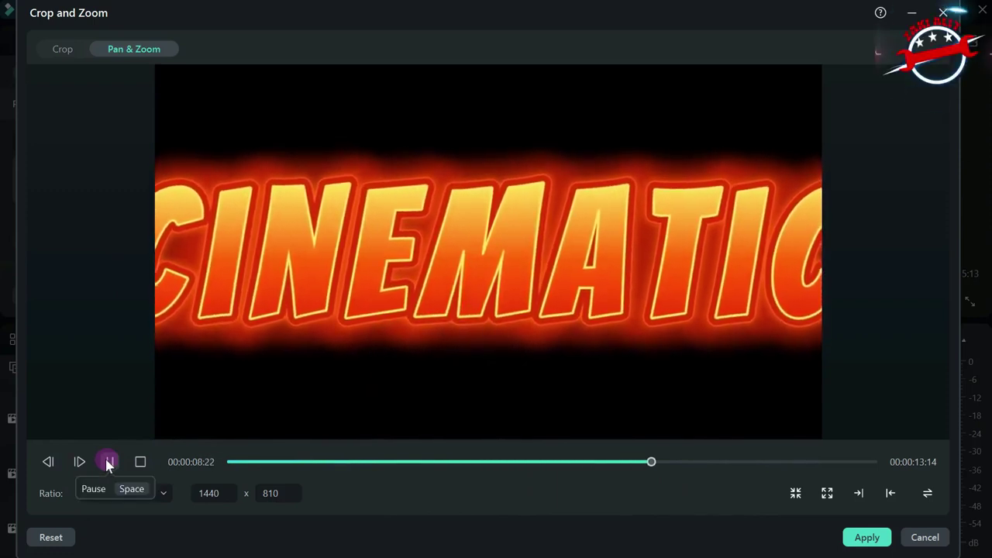
{"action": "left_click", "coordinate": [109, 462]}
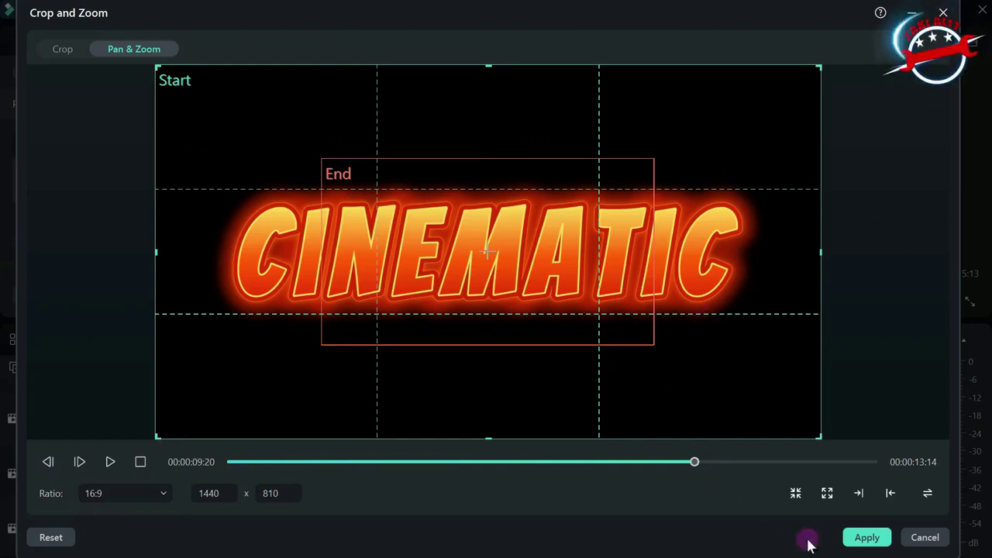
{"action": "left_click", "coordinate": [866, 537]}
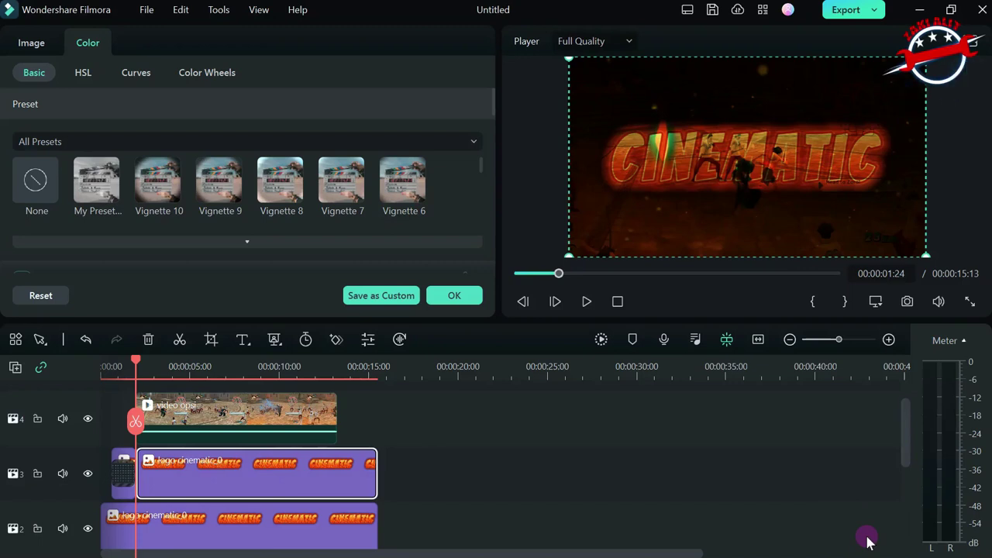
- Play the timeline from the start to check the fade, the blended video and the logo zoom
{"action": "left_click_drag", "start_coordinate": [137, 359], "coordinate": [101, 360]}
{"action": "left_click", "coordinate": [586, 302]}
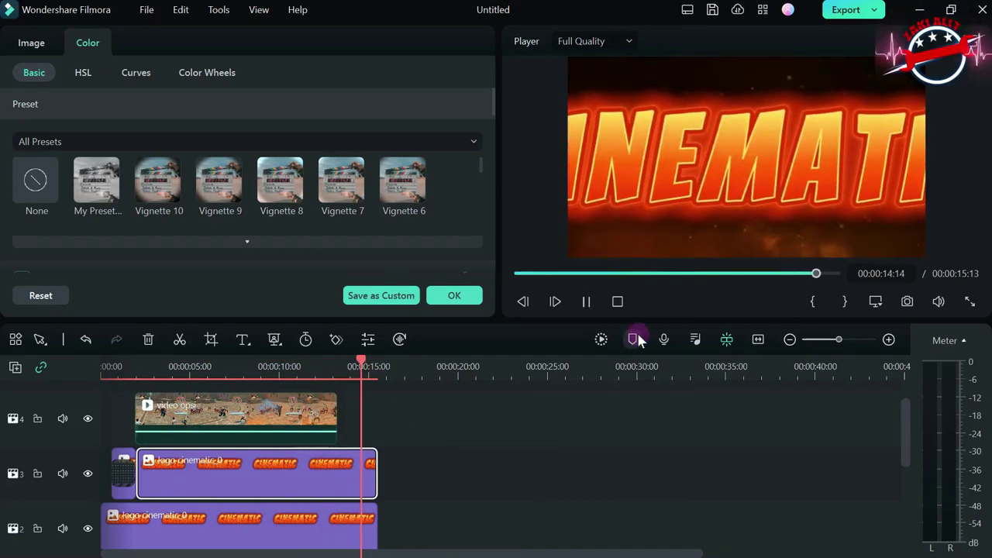
{"action": "left_click", "coordinate": [586, 305]}
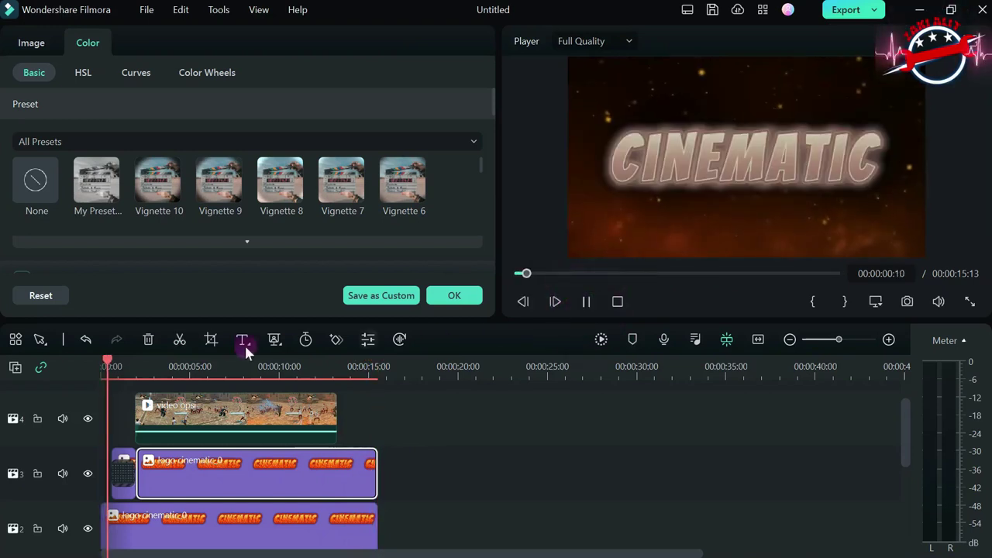
{"action": "left_click", "coordinate": [585, 302]}
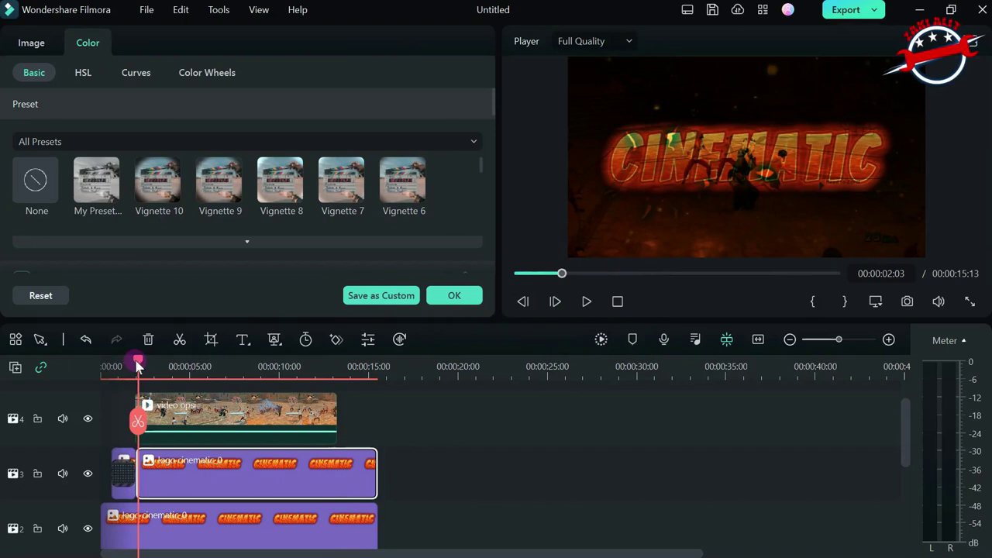
- Split the zooming logo clip on track 3 at 00:00:11:07, shortly before the video opsi clip ends
{"action": "left_click_drag", "start_coordinate": [138, 364], "coordinate": [303, 389]}
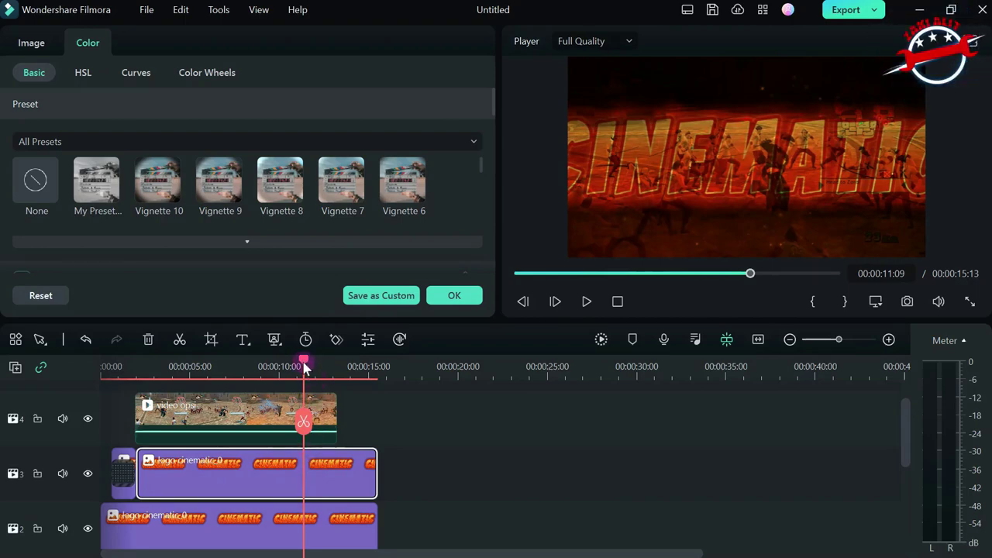
{"action": "left_click_drag", "start_coordinate": [317, 363], "coordinate": [330, 366]}
{"action": "left_click_drag", "start_coordinate": [337, 370], "coordinate": [302, 370]}
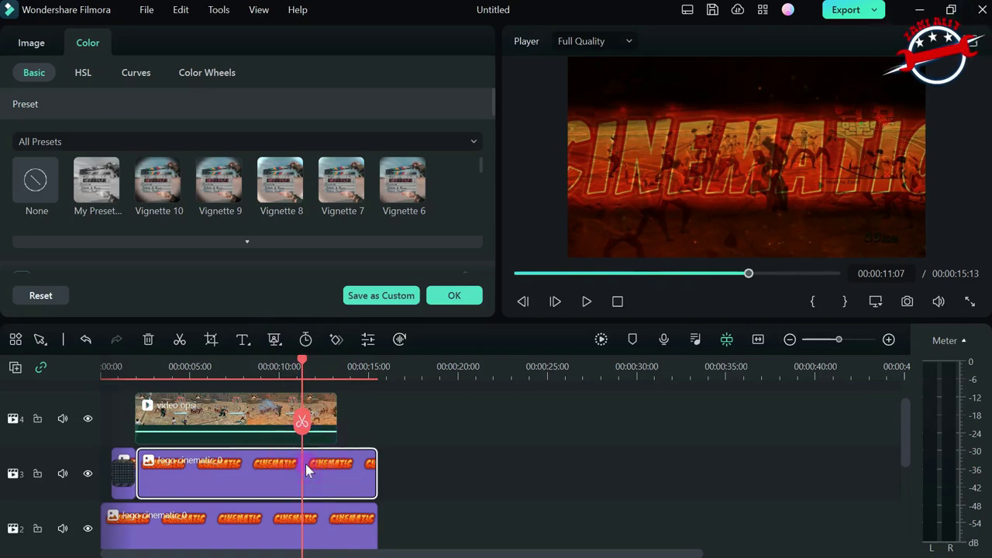
{"action": "left_click", "coordinate": [302, 423]}
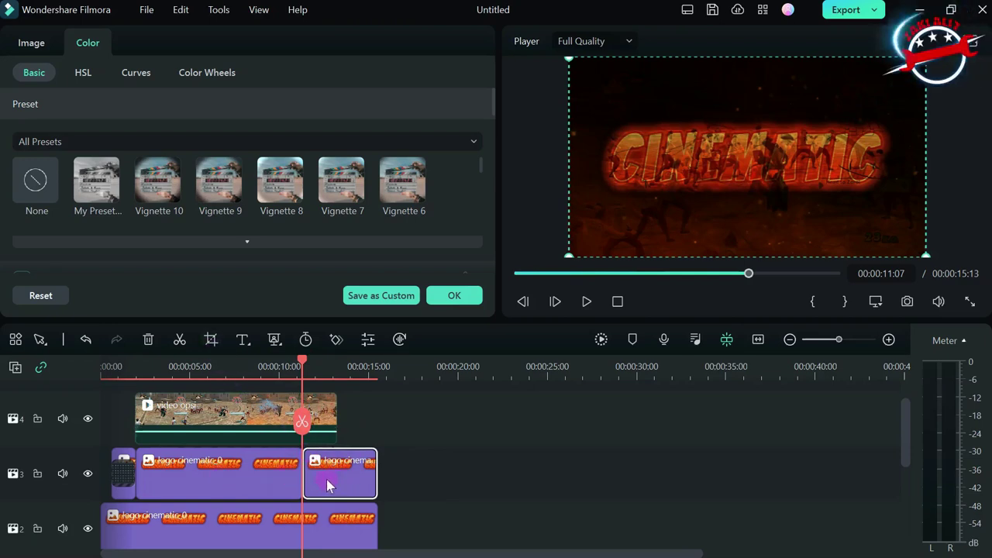
- Shrink the Pan & Zoom start frame of the last logo clip on track 3 to 540 x 304, centred on the logo, and preview it
{"action": "left_click", "coordinate": [211, 339]}
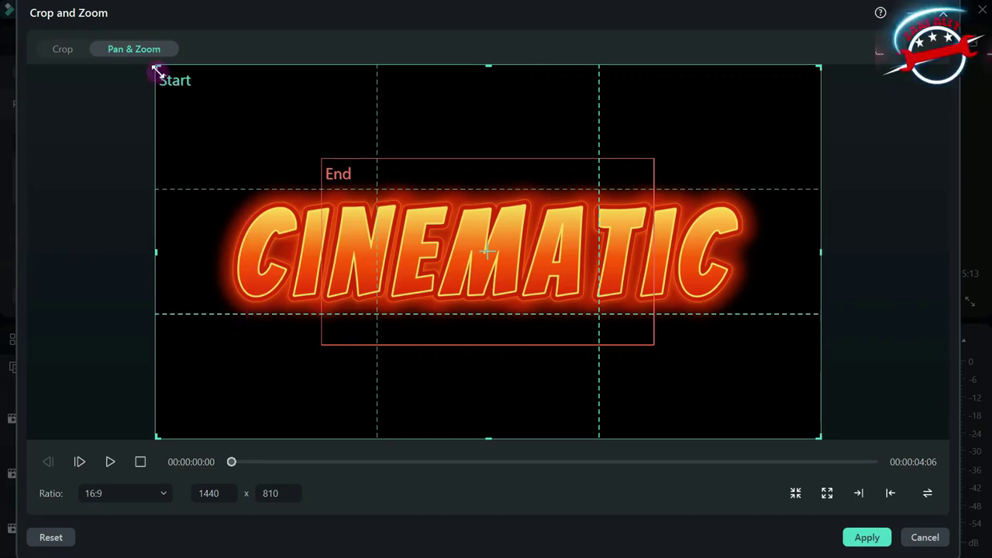
{"action": "left_click_drag", "start_coordinate": [157, 71], "coordinate": [581, 349]}
{"action": "left_click_drag", "start_coordinate": [700, 367], "coordinate": [494, 252]}
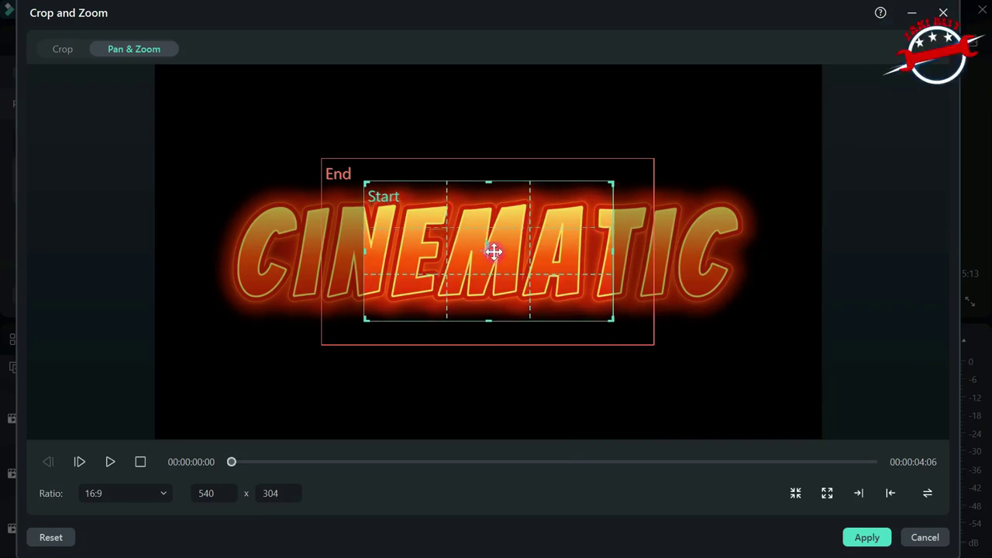
{"action": "left_click", "coordinate": [112, 462]}
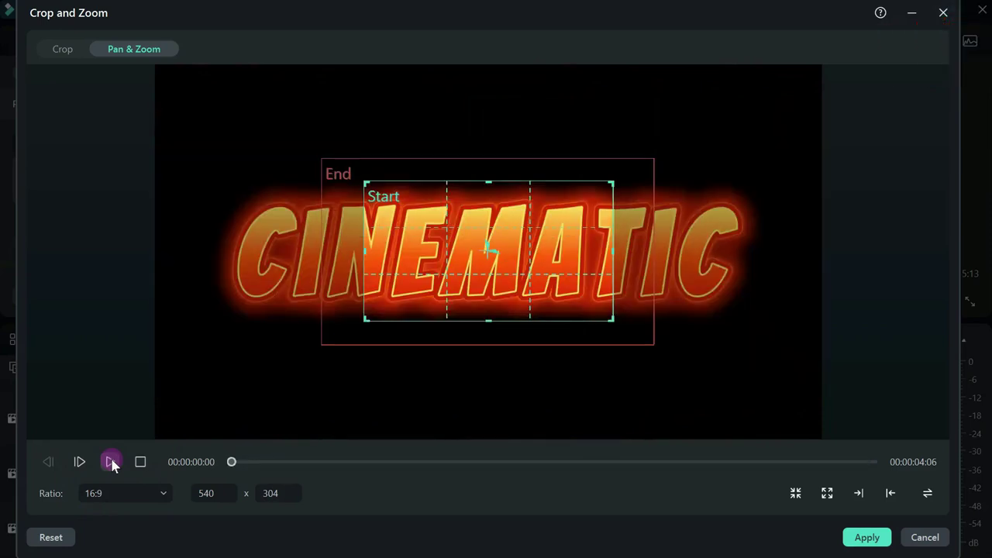
{"action": "left_click", "coordinate": [112, 462]}
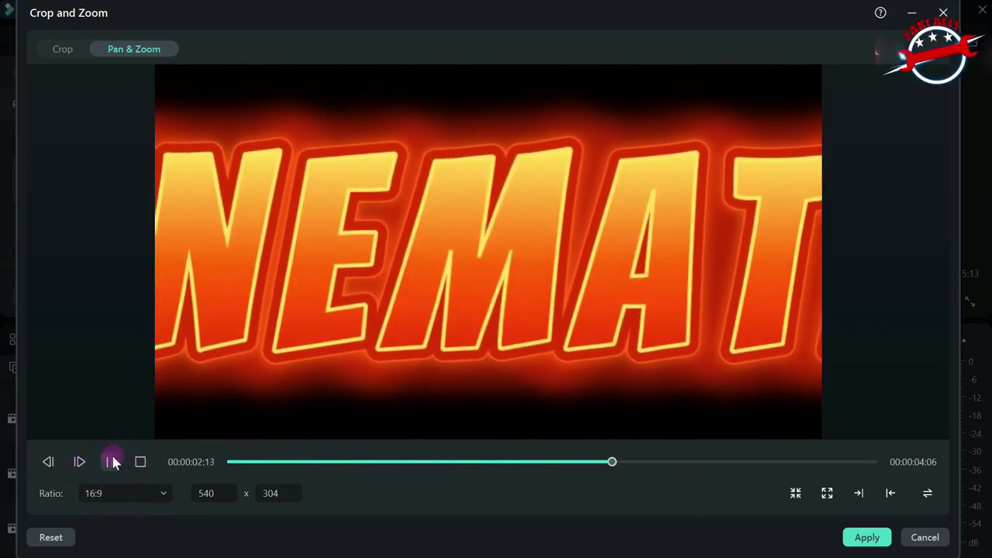
{"action": "left_click", "coordinate": [112, 462]}
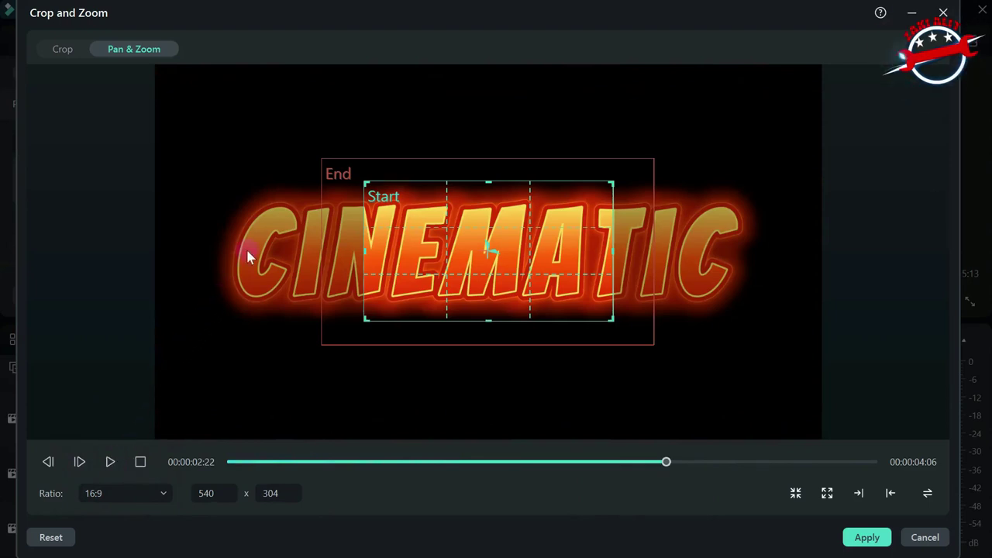
- Enlarge the Pan & Zoom end frame to the full 1440 x 810 image, preview the zoom-out and apply it to the clip
{"action": "left_click", "coordinate": [315, 167]}
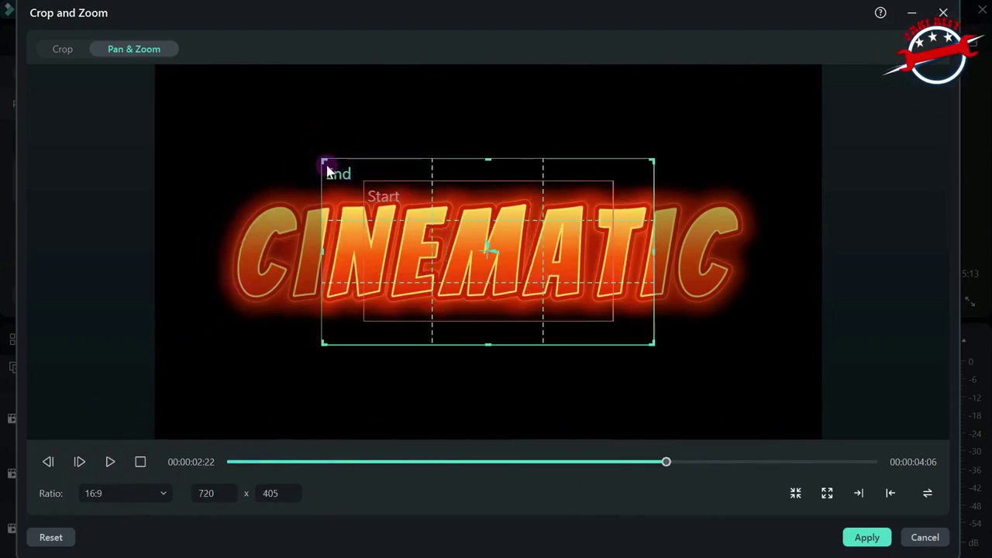
{"action": "left_click_drag", "start_coordinate": [323, 159], "coordinate": [153, 53]}
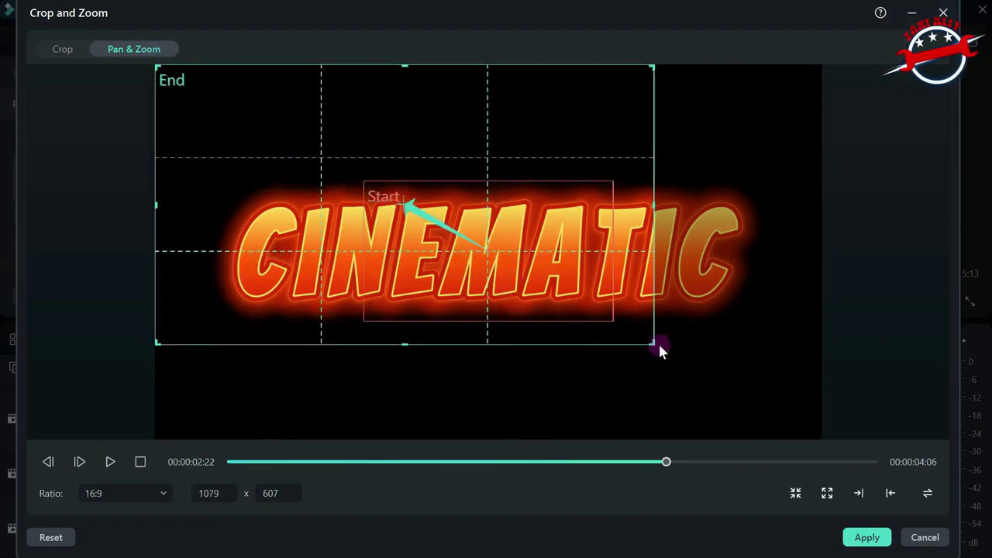
{"action": "left_click_drag", "start_coordinate": [651, 339], "coordinate": [827, 450]}
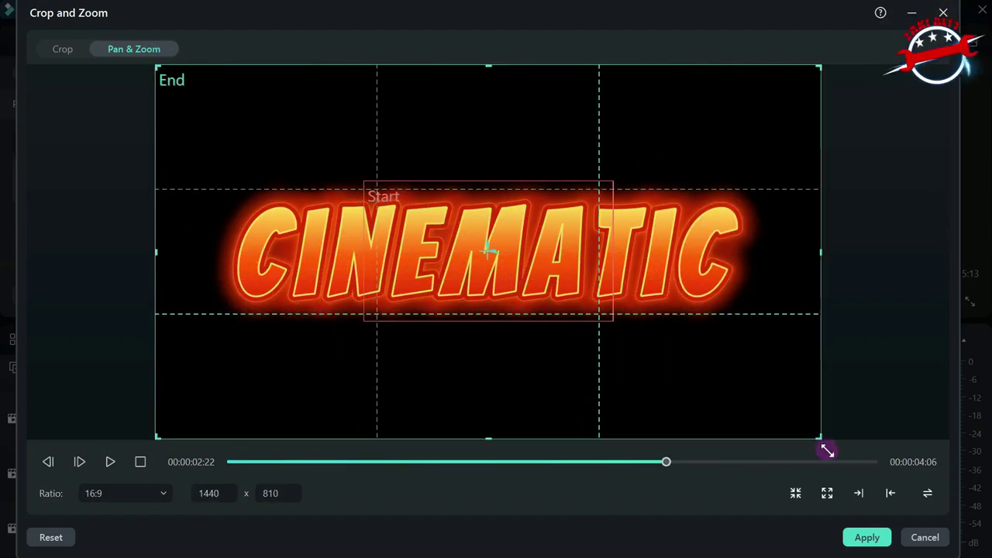
{"action": "left_click", "coordinate": [111, 462]}
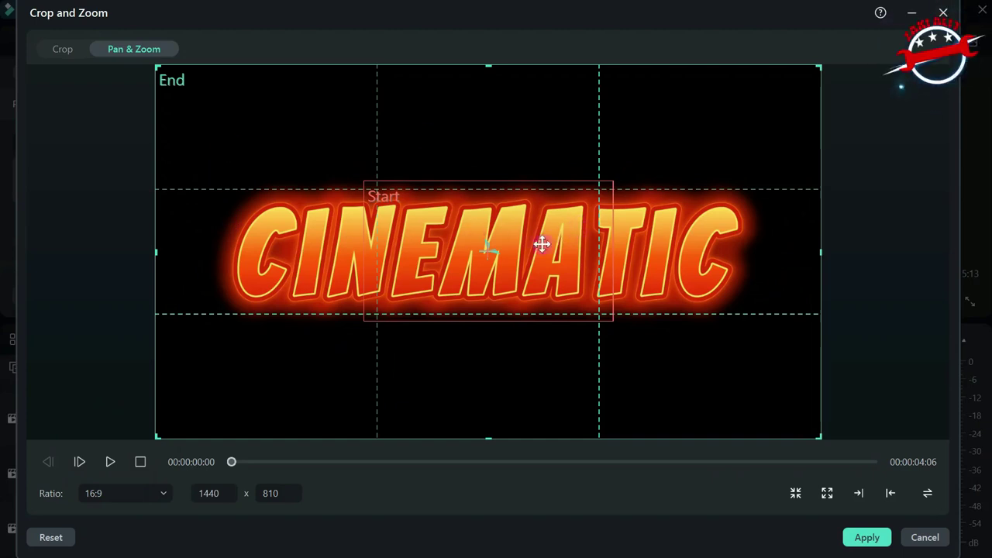
{"action": "left_click", "coordinate": [867, 538]}
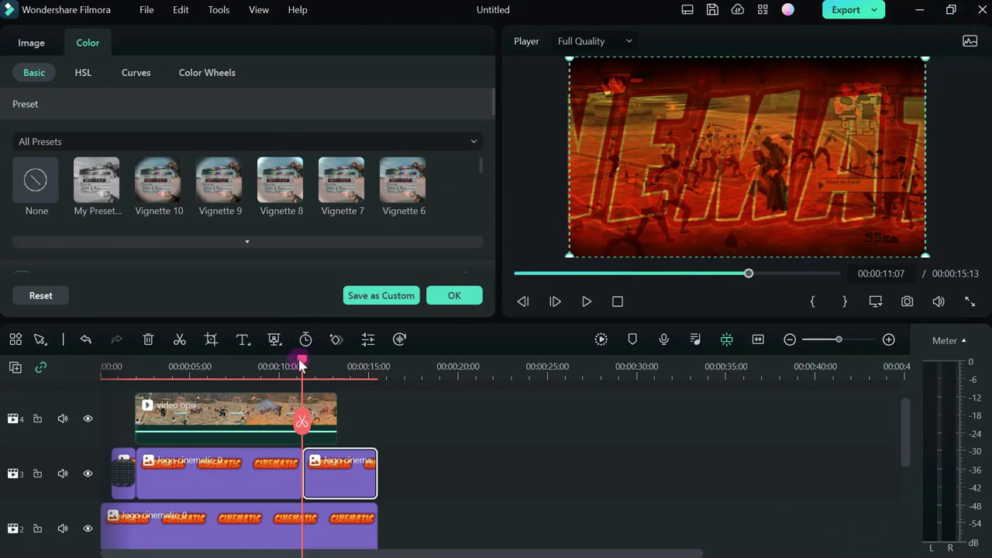
- Play the timeline from the start to check the complete intro, including the closing logo zoom-out
{"action": "left_click_drag", "start_coordinate": [302, 364], "coordinate": [61, 352]}
{"action": "left_click", "coordinate": [586, 301]}
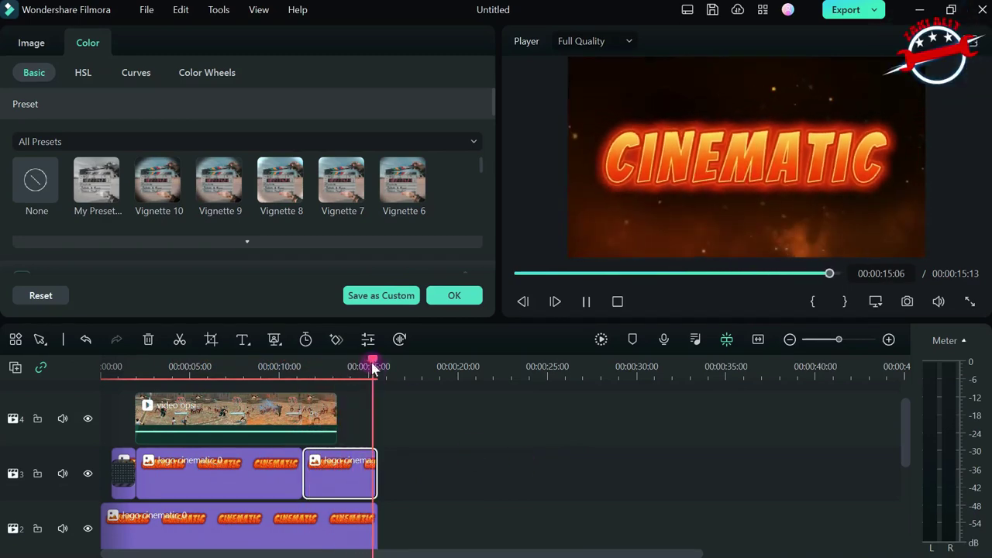
{"action": "left_click", "coordinate": [300, 411]}
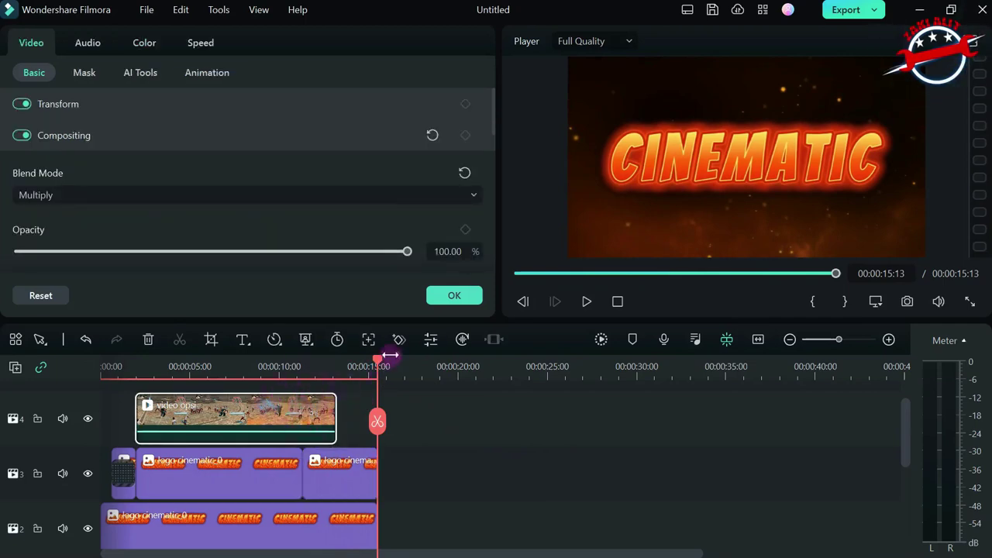
- Trim the end of the last logo clip on track 3 to match the end of the video opsi clip
{"action": "left_click_drag", "start_coordinate": [380, 363], "coordinate": [330, 363]}
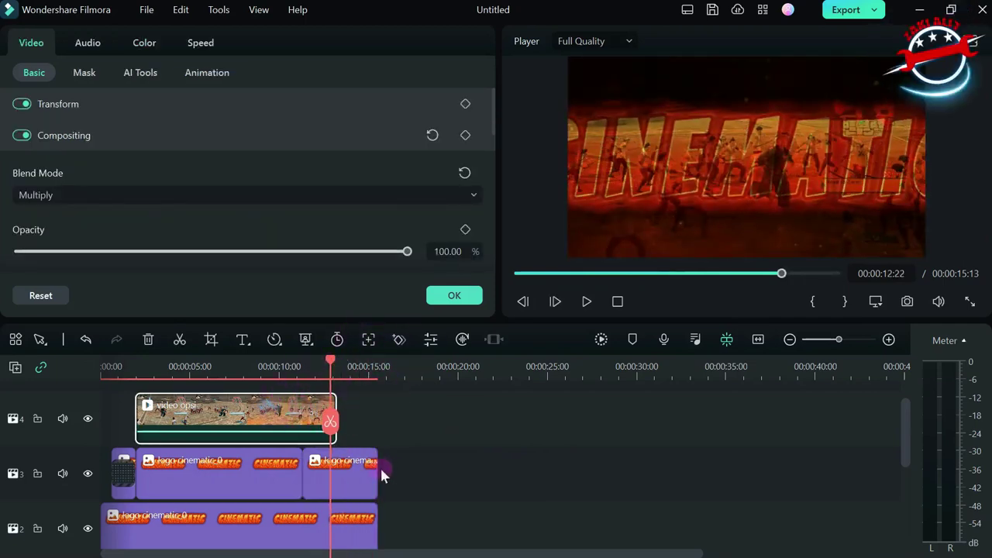
{"action": "left_click_drag", "start_coordinate": [376, 468], "coordinate": [338, 471]}
{"action": "left_click_drag", "start_coordinate": [895, 451], "coordinate": [822, 466]}
{"action": "left_click_drag", "start_coordinate": [607, 550], "coordinate": [354, 550]}
{"action": "left_click_drag", "start_coordinate": [907, 430], "coordinate": [894, 456]}
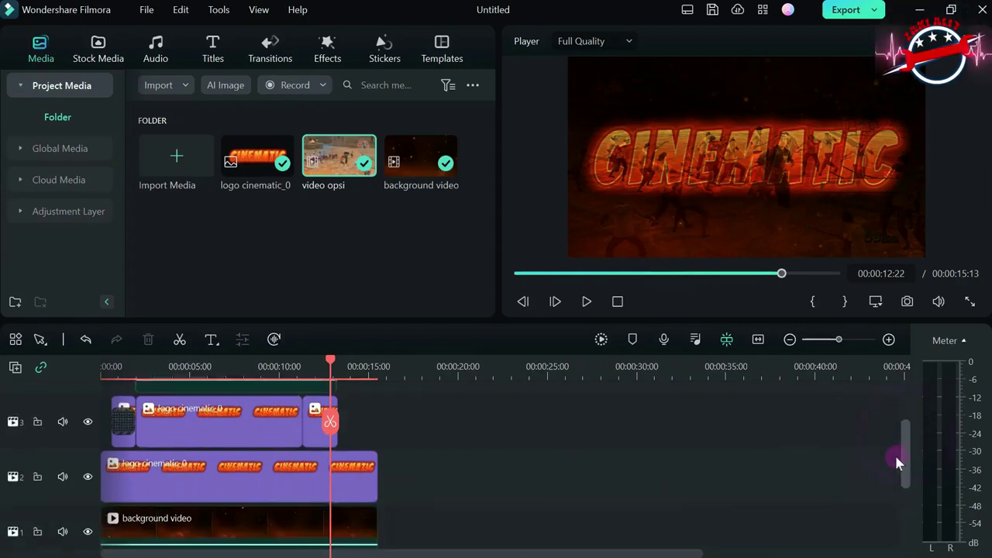
- Trim the logo clip on track 2 and the background video on track 1 to end with the video opsi clip
{"action": "left_click_drag", "start_coordinate": [374, 470], "coordinate": [336, 470]}
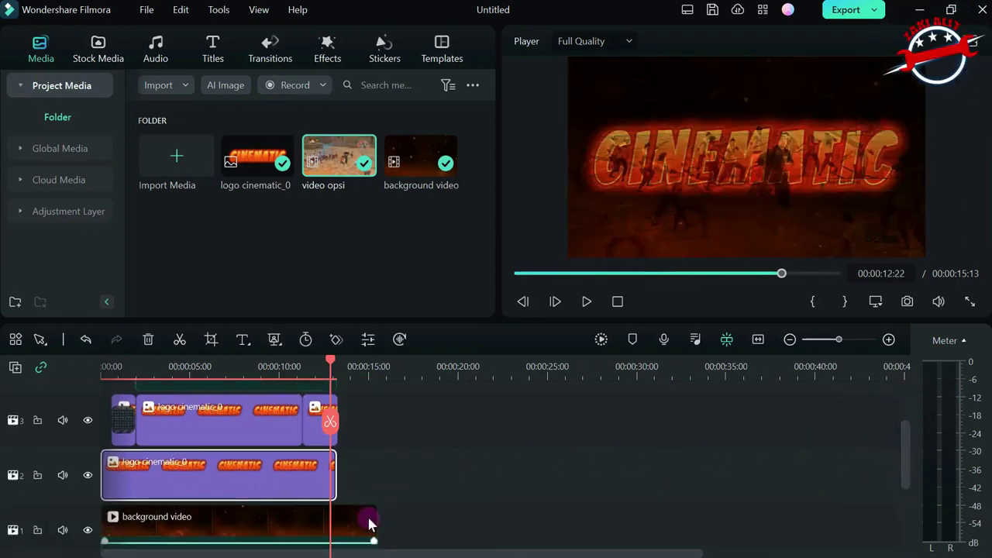
{"action": "left_click_drag", "start_coordinate": [374, 517], "coordinate": [335, 516]}
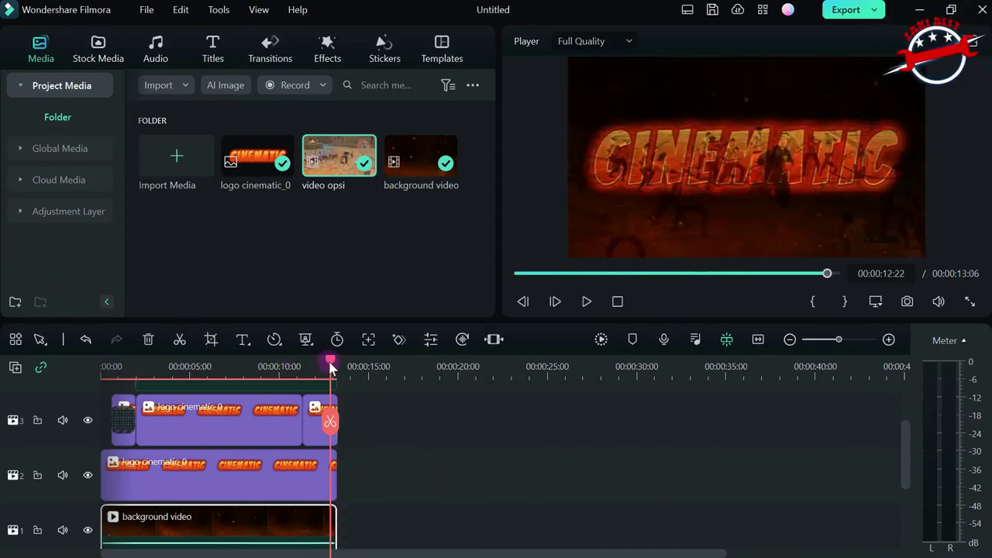
{"action": "left_click", "coordinate": [105, 366]}
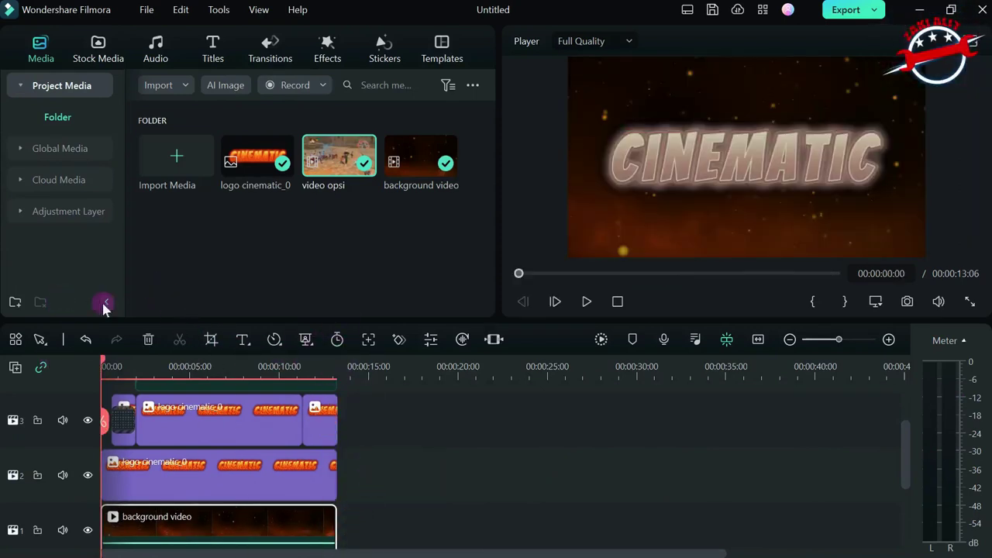
{"action": "left_click_drag", "start_coordinate": [106, 362], "coordinate": [156, 368]}
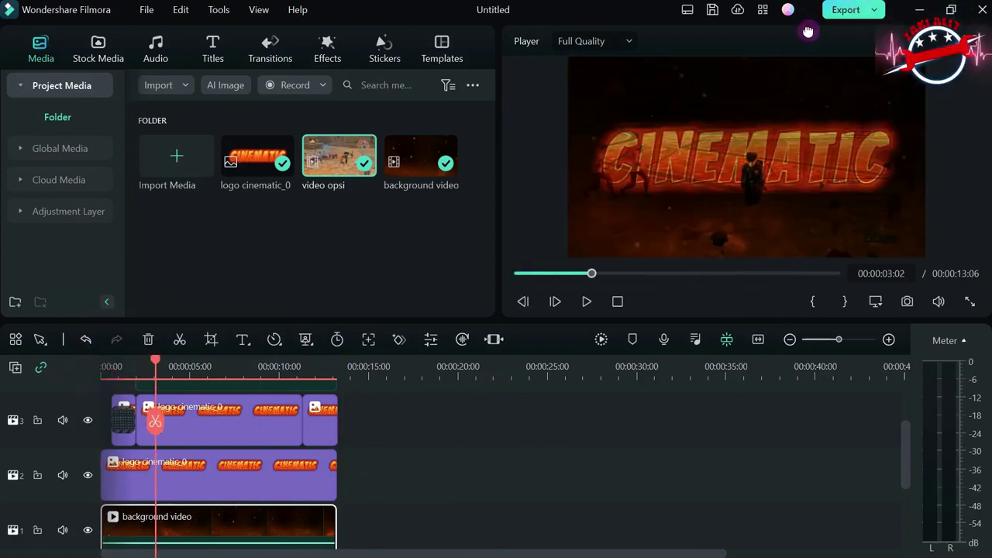
- Export the project to the local computer as an MP4 file named "video cinematic"
{"action": "left_click", "coordinate": [855, 13]}
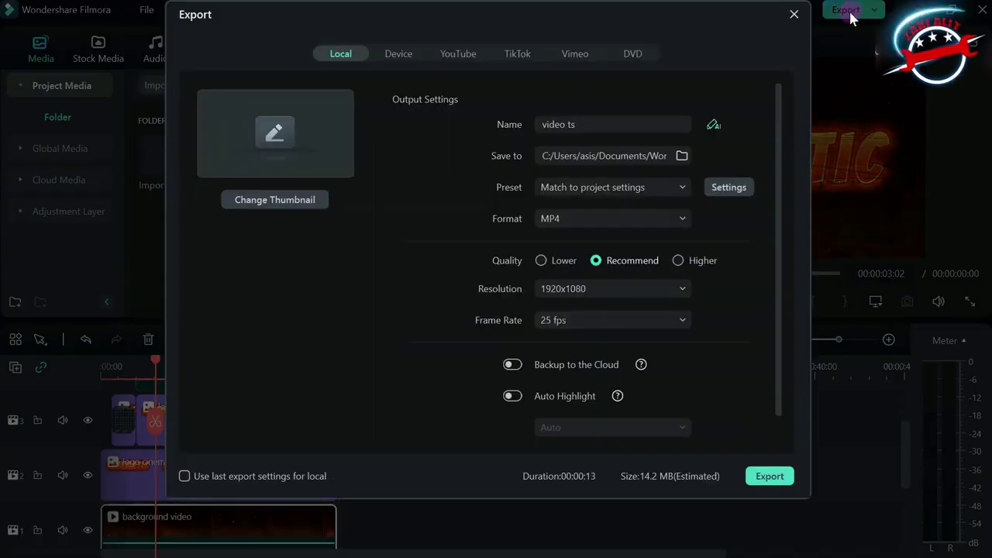
{"action": "left_click", "coordinate": [590, 124]}
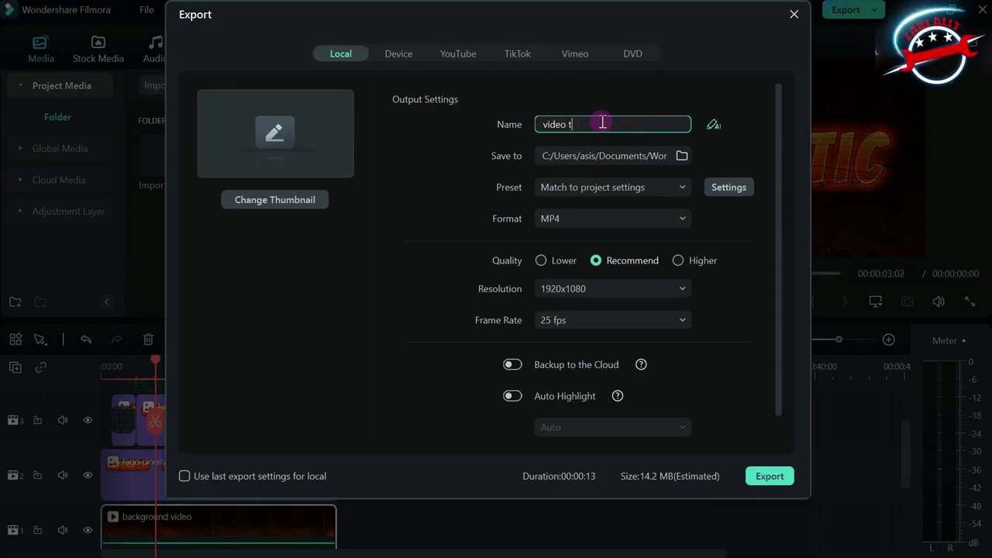
{"action": "type", "text": "matic"}
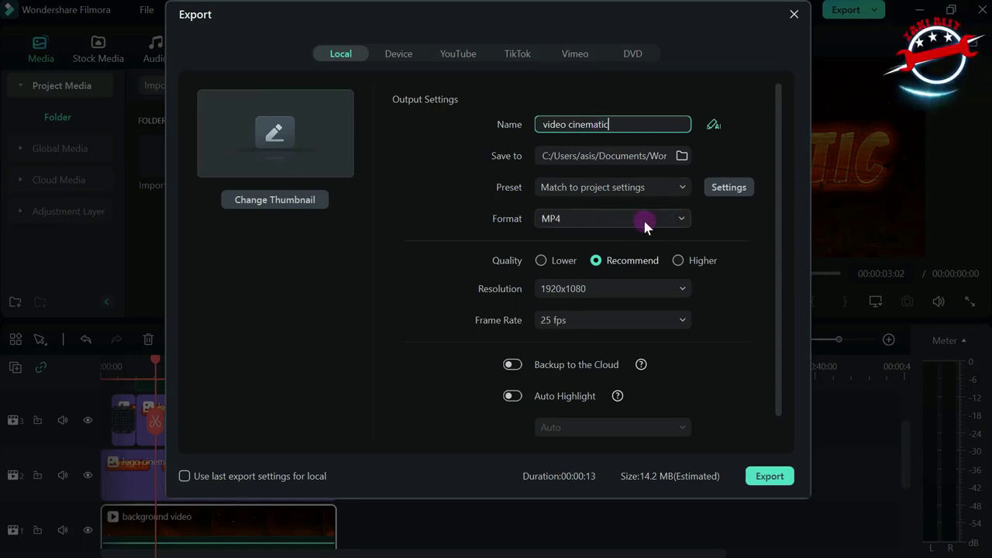
{"action": "left_click", "coordinate": [770, 476]}
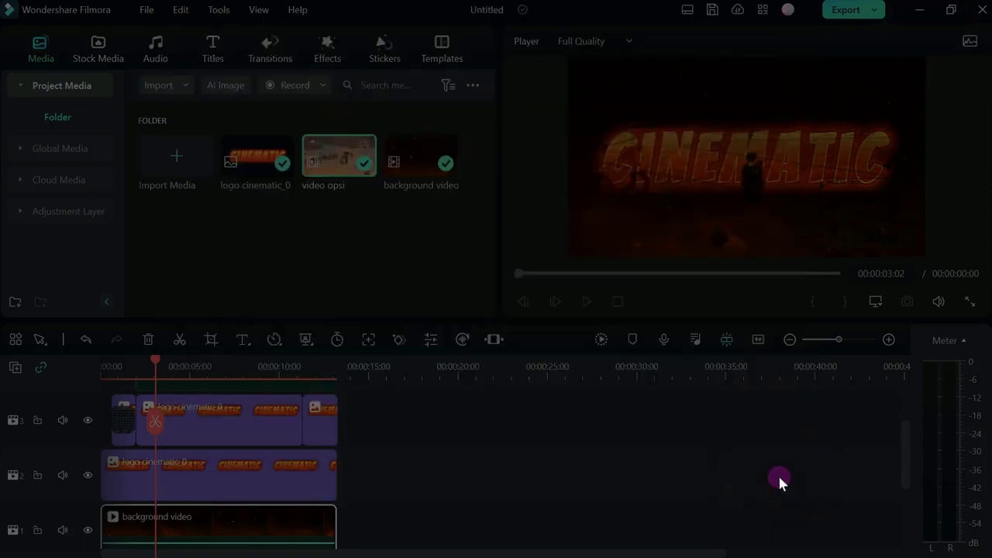